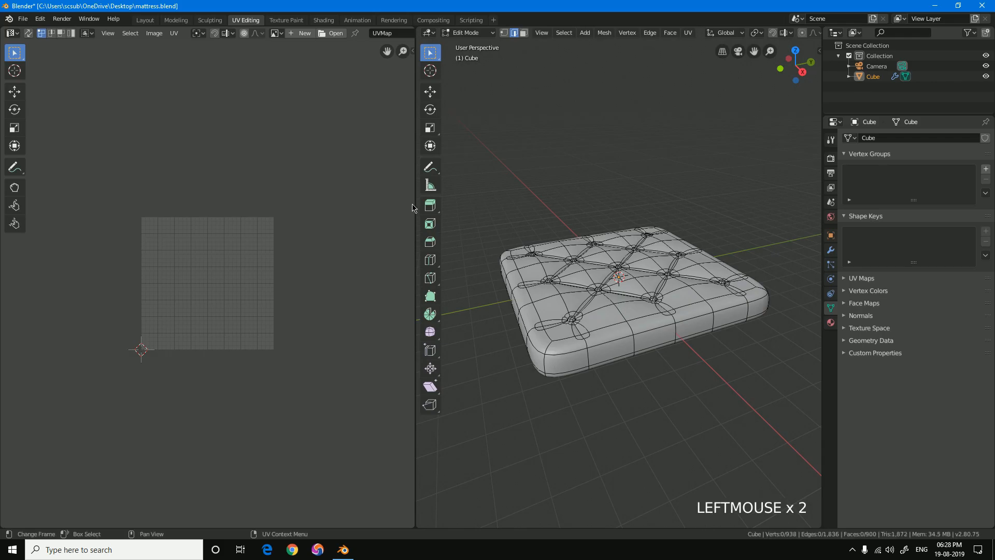
Enlarge the 3D viewport and mark the edge loop around the lower side of the mattress as a seam.
{"action": "left_click_drag", "start_coordinate": [416, 211], "coordinate": [270, 211]}
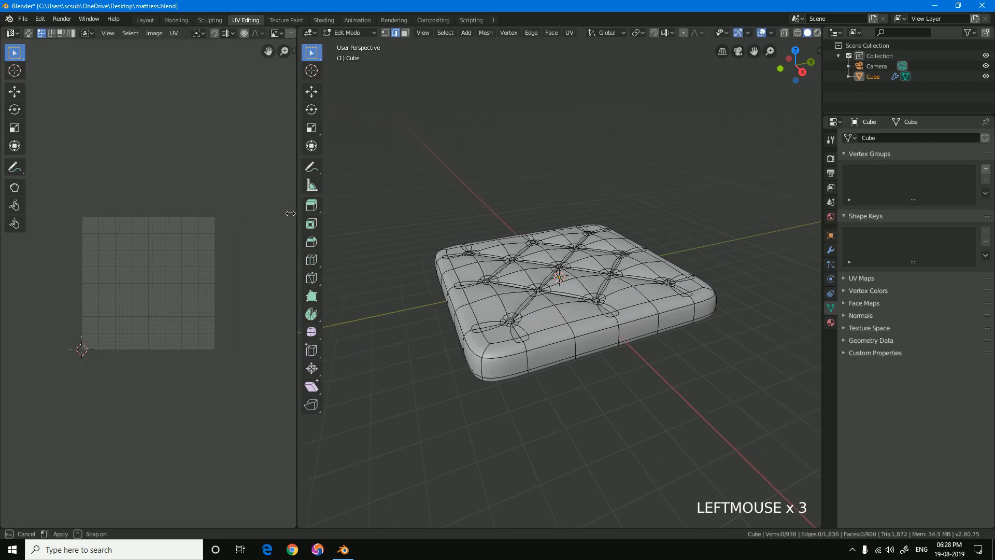
{"action": "scroll", "coordinate": [313, 231], "scroll_direction": "up", "scroll_amount": 3}
{"action": "middle_click_drag", "start_coordinate": [313, 232], "coordinate": [596, 313]}
{"action": "left_click", "coordinate": [599, 314], "text": "alt+shift"}
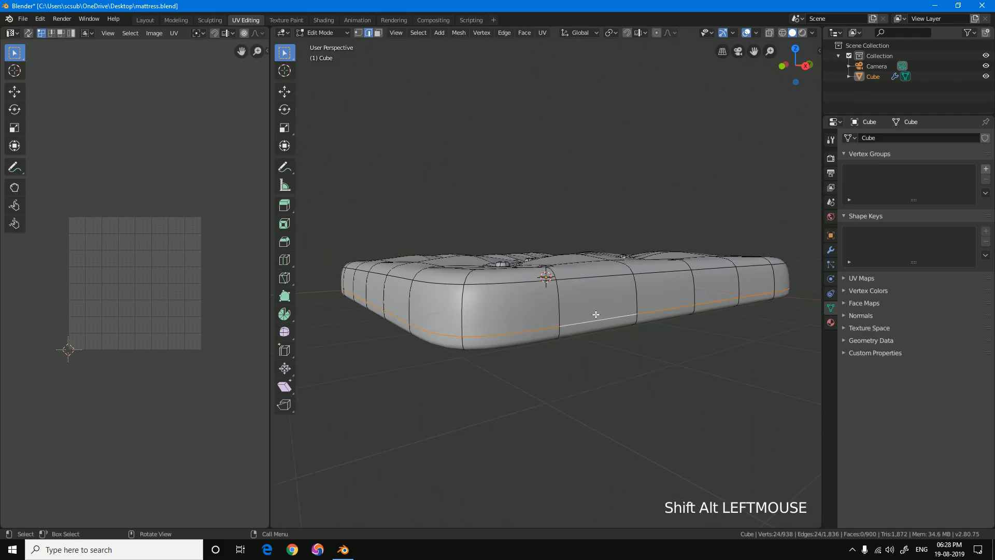
{"action": "mouse_move", "coordinate": [621, 345]}
{"action": "middle_mouse_down"}
{"action": "mouse_move", "coordinate": [615, 319]}
{"action": "mouse_move", "coordinate": [624, 331]}
{"action": "middle_mouse_up"}
{"action": "key", "text": "ctrl+e"}
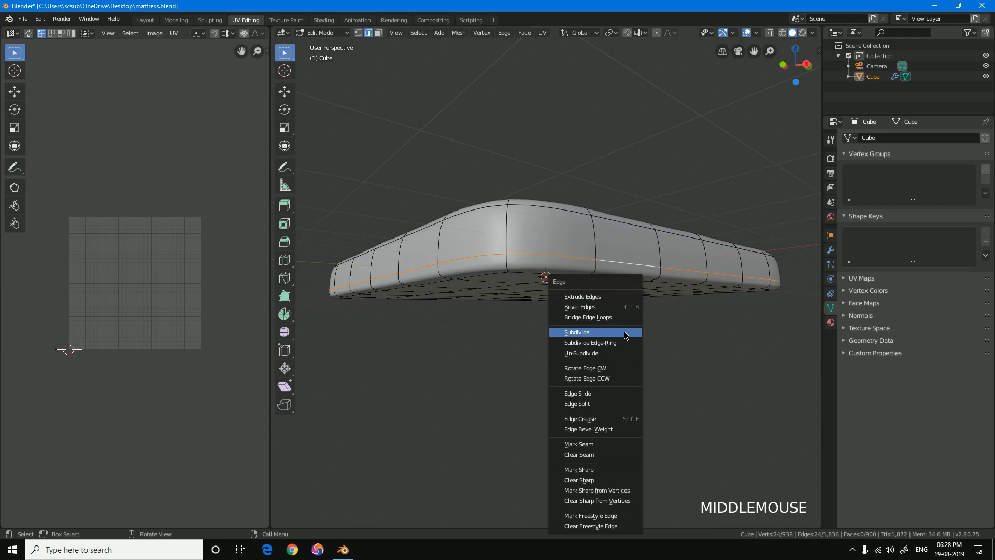
{"action": "key", "text": "ctrl+e"}
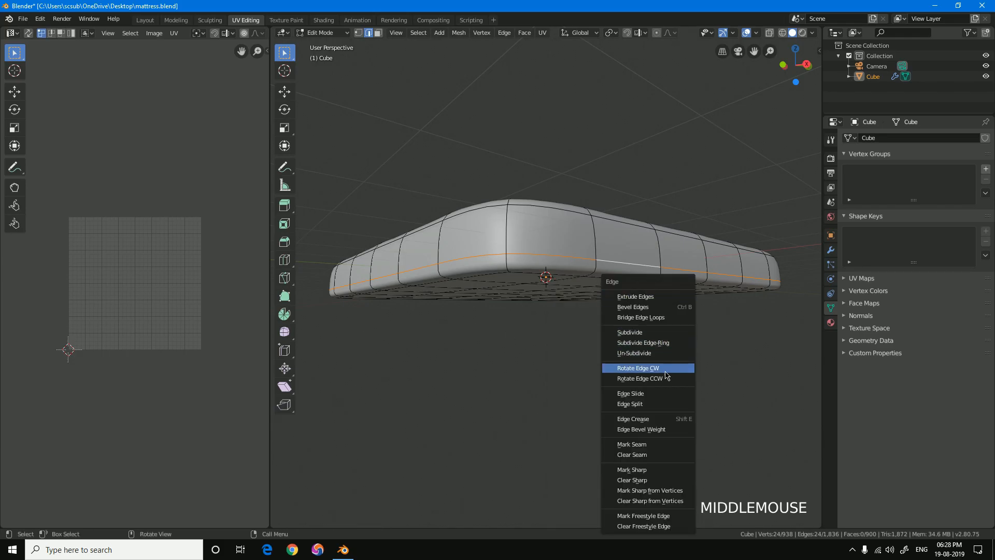
{"action": "left_click", "coordinate": [645, 449]}
In face select mode, select the linked bottom faces bounded by the seam and hide them.
{"action": "middle_click_drag", "start_coordinate": [597, 348], "coordinate": [566, 222]}
{"action": "key", "text": "3"}
{"action": "key", "text": "l"}
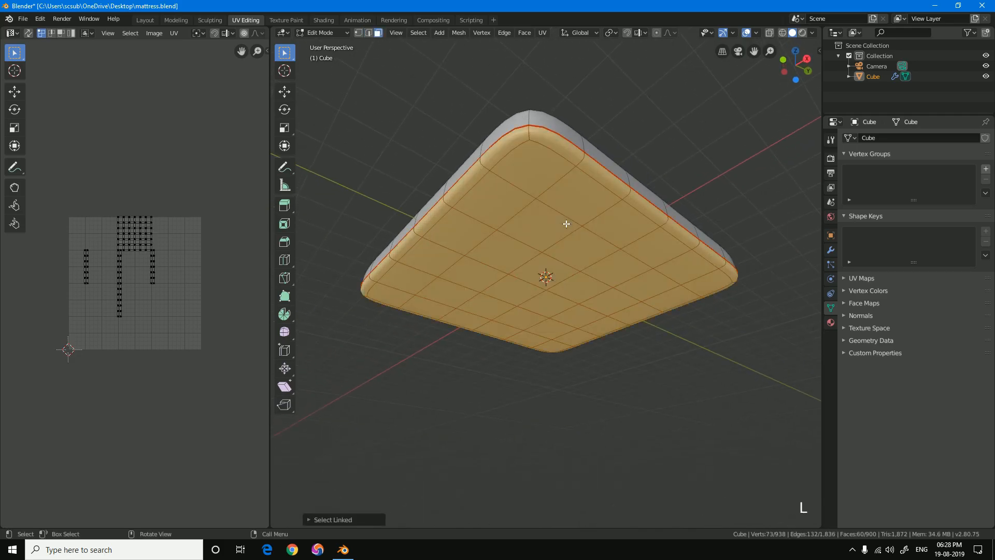
{"action": "key", "text": "h"}
In edge select mode, select the edge loops around the first three buttons from inside the mattress.
{"action": "middle_click_drag", "start_coordinate": [567, 224], "coordinate": [565, 290]}
{"action": "key", "text": "2"}
{"action": "scroll", "coordinate": [557, 292], "scroll_direction": "up", "scroll_amount": 3}
{"action": "scroll", "coordinate": [555, 292], "scroll_direction": "up", "scroll_amount": 1}
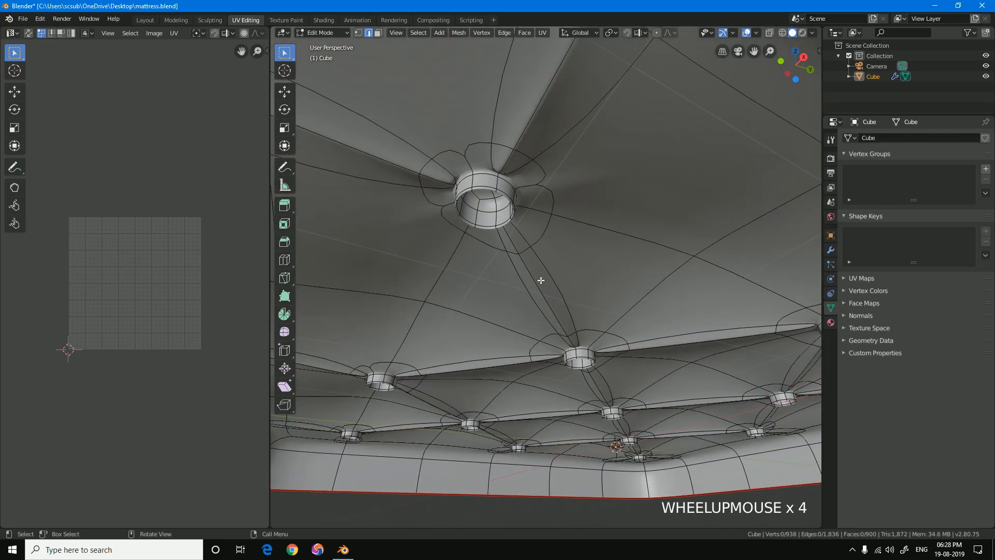
{"action": "left_click", "coordinate": [491, 184], "text": "alt+shift"}
{"action": "scroll", "coordinate": [562, 261], "scroll_direction": "down", "scroll_amount": 1}
{"action": "middle_click_drag", "start_coordinate": [561, 262], "coordinate": [544, 227]}
{"action": "left_click", "coordinate": [655, 179], "text": "alt+shift"}
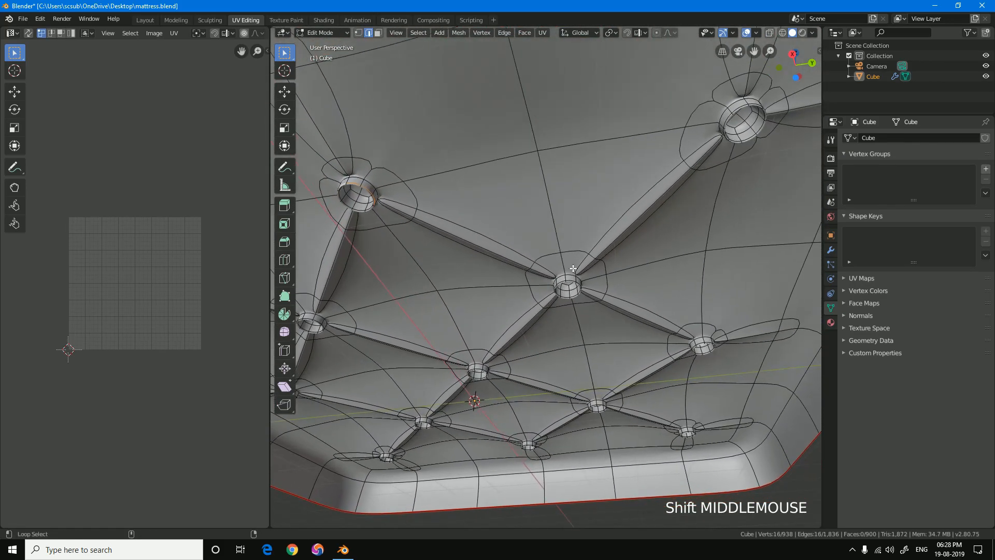
{"action": "left_click", "coordinate": [737, 107], "text": "alt+shift"}
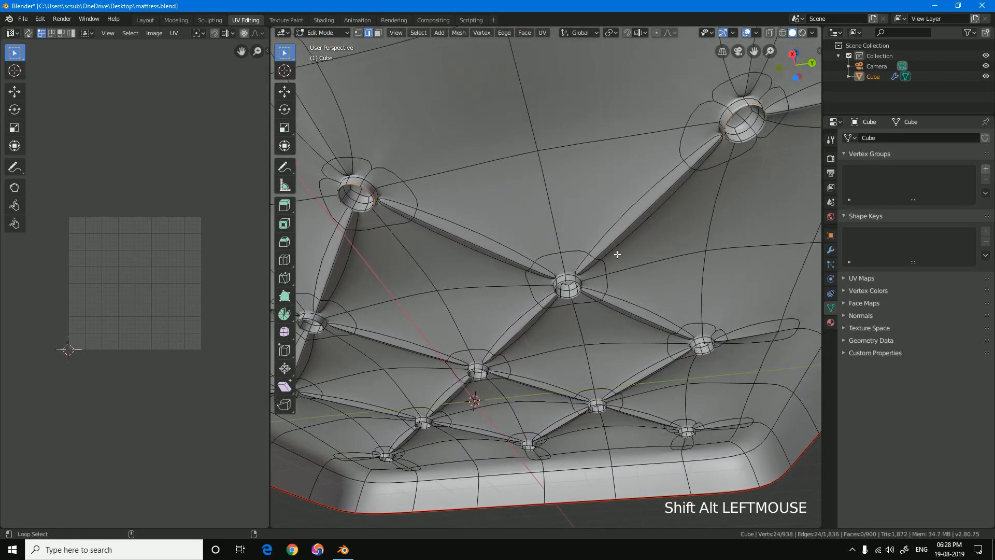
Add the edge loops around the next three buttons towards the middle of the mattress to the selection.
{"action": "left_click", "coordinate": [574, 280], "text": "alt+shift"}
{"action": "middle_click_drag", "start_coordinate": [574, 281], "coordinate": [396, 201], "text": "shift"}
{"action": "scroll", "coordinate": [551, 281], "scroll_direction": "up", "scroll_amount": 2}
{"action": "left_click", "coordinate": [551, 280], "text": "alt+shift"}
{"action": "middle_click_drag", "start_coordinate": [551, 280], "coordinate": [676, 278], "text": "shift"}
{"action": "left_click", "coordinate": [496, 284], "text": "alt+shift"}
{"action": "key", "text": "ctrl+z"}
{"action": "left_click", "coordinate": [493, 287], "text": "alt+shift"}
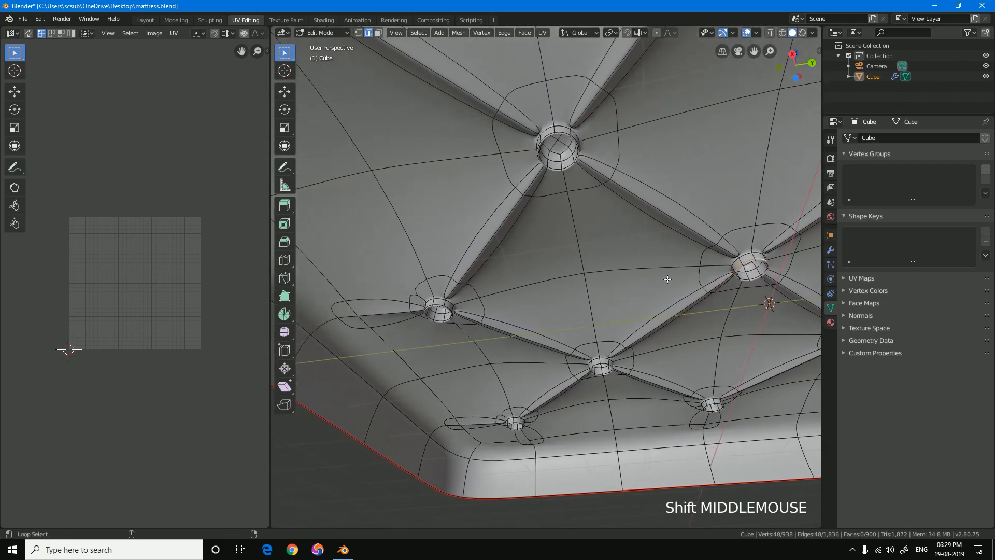
Extend the selection with the edge loops around four more buttons.
{"action": "left_click", "coordinate": [438, 304], "text": "alt+shift"}
{"action": "middle_click_drag", "start_coordinate": [438, 304], "coordinate": [522, 284], "text": "shift"}
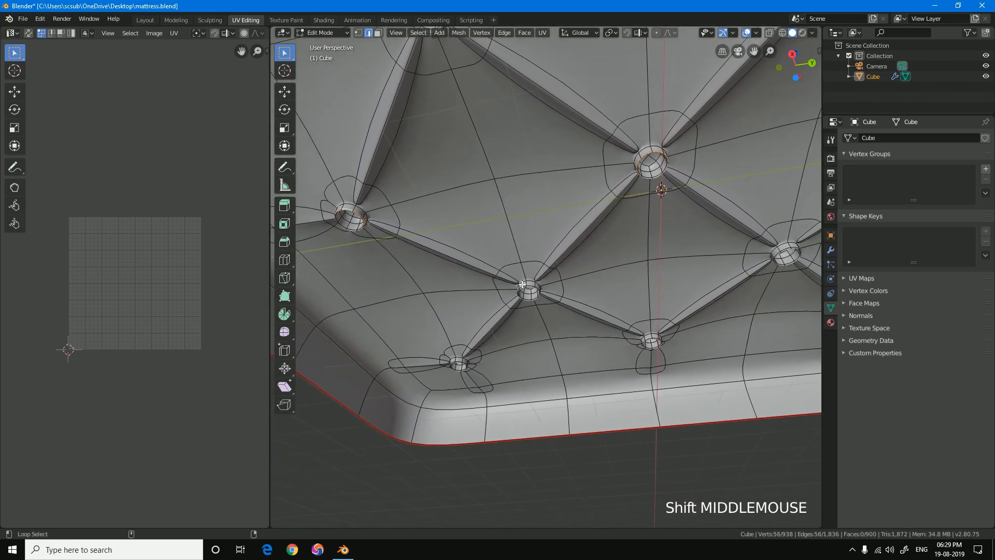
{"action": "left_click", "coordinate": [533, 284], "text": "alt+shift"}
{"action": "key", "text": "ctrl+z"}
{"action": "left_click", "coordinate": [533, 283], "text": "alt+shift"}
{"action": "middle_click_drag", "start_coordinate": [624, 305], "coordinate": [541, 188], "text": "shift"}
{"action": "left_click", "coordinate": [643, 216], "text": "alt+shift"}
{"action": "left_click", "coordinate": [543, 280], "text": "alt+shift"}
{"action": "middle_click_drag", "start_coordinate": [542, 280], "coordinate": [547, 244], "text": "shift"}
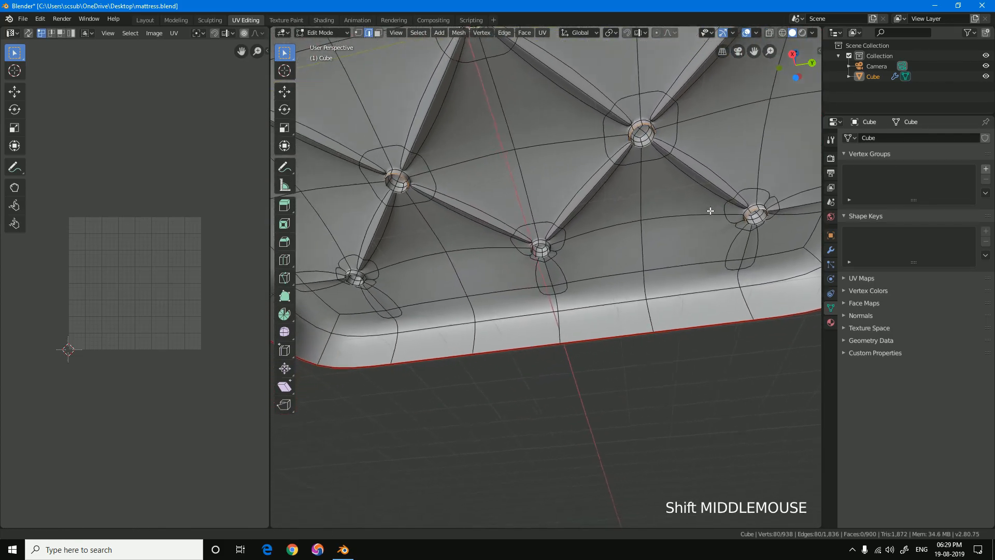
Add the edge loops of the two unselected buttons along the near edge of the mattress.
{"action": "scroll", "coordinate": [548, 239], "scroll_direction": "up", "scroll_amount": 5}
{"action": "left_click", "coordinate": [536, 215], "text": "alt+shift"}
{"action": "key", "text": "ctrl+z"}
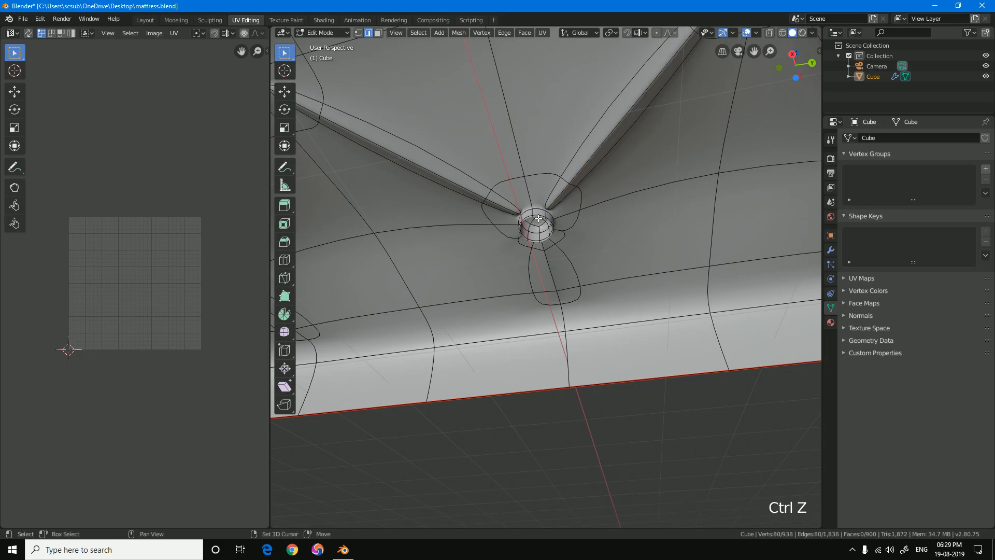
{"action": "left_click", "coordinate": [536, 216], "text": "alt+shift"}
{"action": "middle_click_drag", "start_coordinate": [536, 215], "coordinate": [331, 291], "text": "shift"}
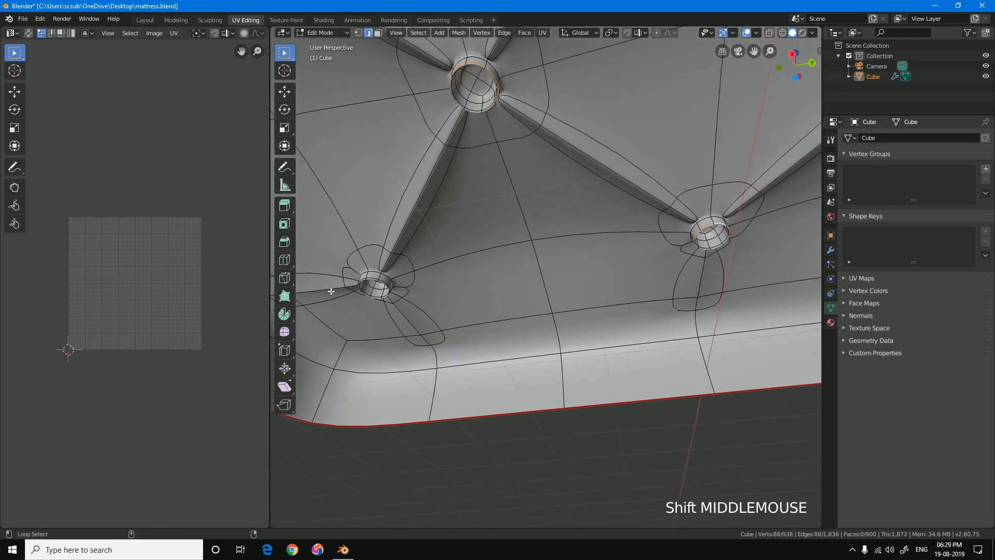
{"action": "left_click", "coordinate": [373, 280], "text": "alt+shift"}
Add the edge loop of the last unselected button and check the whole loop selection with a cancelled move.
{"action": "scroll", "coordinate": [566, 295], "scroll_direction": "down", "scroll_amount": 9}
{"action": "middle_click_drag", "start_coordinate": [601, 293], "coordinate": [629, 350], "text": "shift"}
{"action": "scroll", "coordinate": [627, 375], "scroll_direction": "down", "scroll_amount": 1}
{"action": "scroll", "coordinate": [464, 208], "scroll_direction": "up", "scroll_amount": 2}
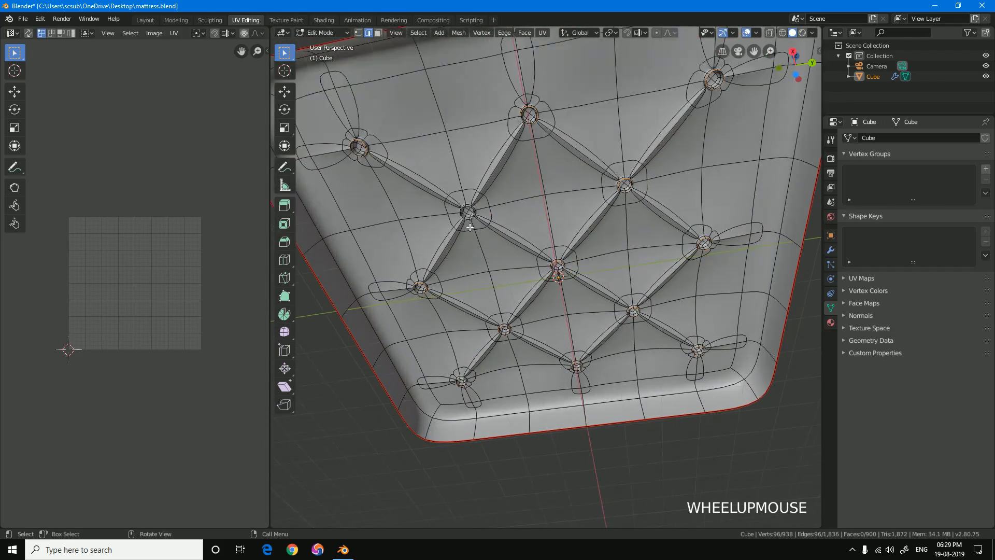
{"action": "left_click", "coordinate": [448, 187], "text": "alt+shift"}
{"action": "middle_click_drag", "start_coordinate": [449, 188], "coordinate": [585, 312]}
{"action": "scroll", "coordinate": [485, 235], "scroll_direction": "up", "scroll_amount": 1}
{"action": "key", "text": "ctrl+z"}
{"action": "left_click", "coordinate": [473, 231], "text": "alt+shift"}
{"action": "key", "text": "g"}
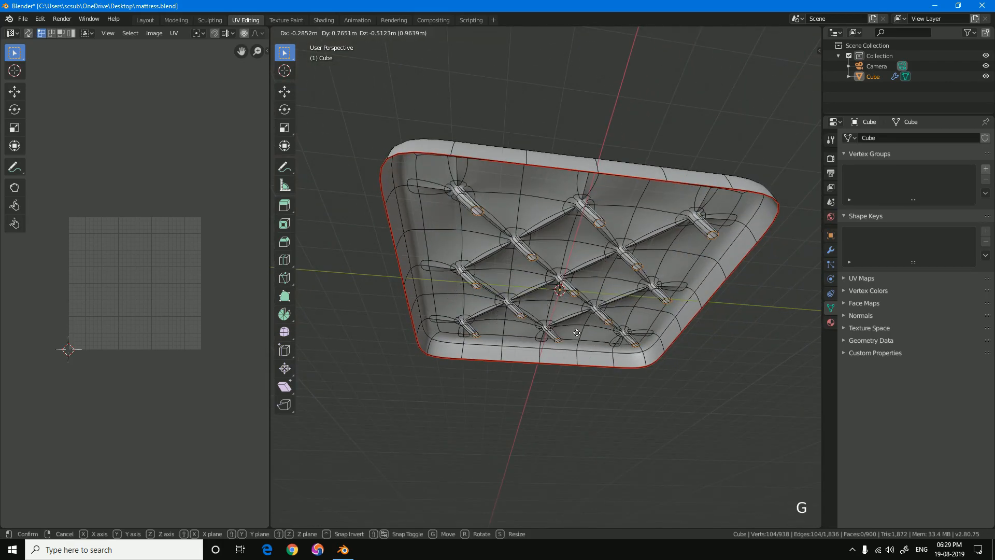
{"action": "key", "text": "Escape"}
Mark the selected button loops as seams and reveal the hidden bottom faces.
{"action": "scroll", "coordinate": [566, 291], "scroll_direction": "up", "scroll_amount": 3}
{"action": "key", "text": "ctrl+e"}
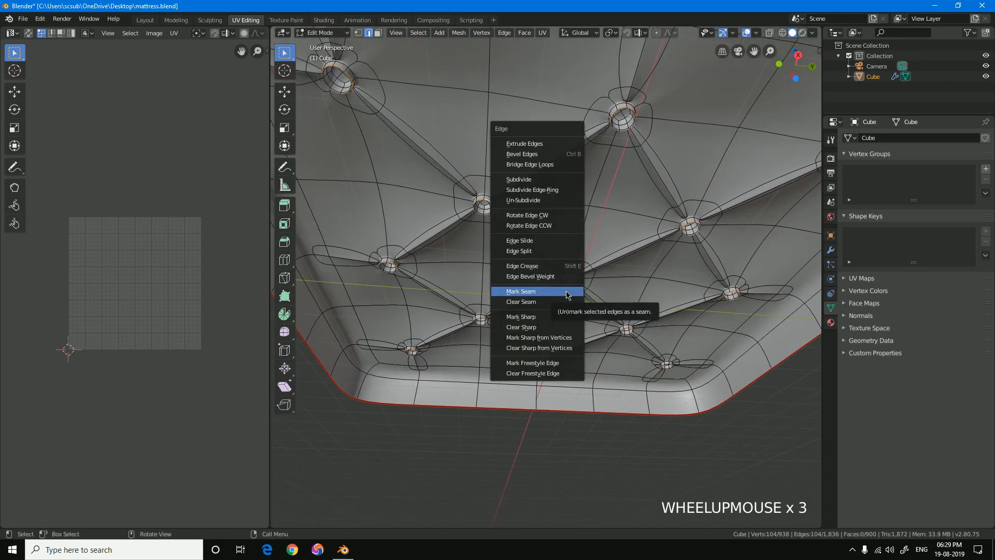
{"action": "left_click", "coordinate": [567, 292]}
{"action": "scroll", "coordinate": [511, 332], "scroll_direction": "down", "scroll_amount": 2}
{"action": "middle_click_drag", "start_coordinate": [511, 332], "coordinate": [546, 397]}
{"action": "key", "text": "alt+h"}
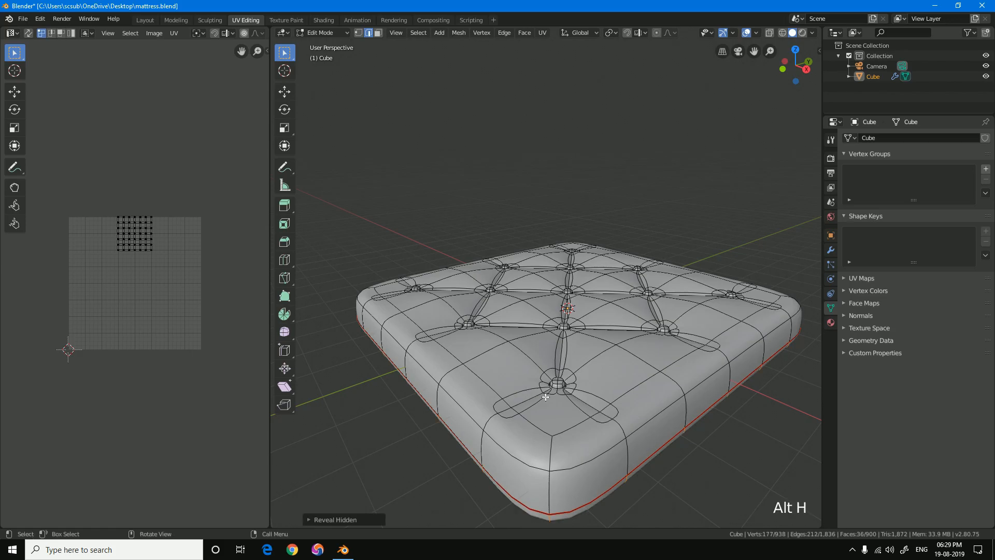
Select the entire mesh and unwrap it along the marked seams.
{"action": "scroll", "coordinate": [565, 414], "scroll_direction": "down", "scroll_amount": 1}
{"action": "key", "text": "a"}
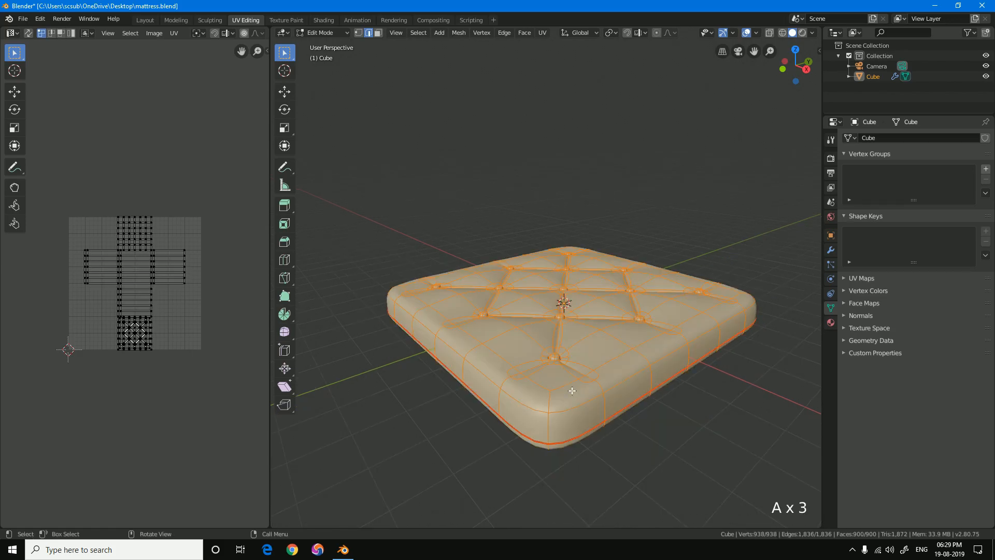
{"action": "key", "text": "u"}
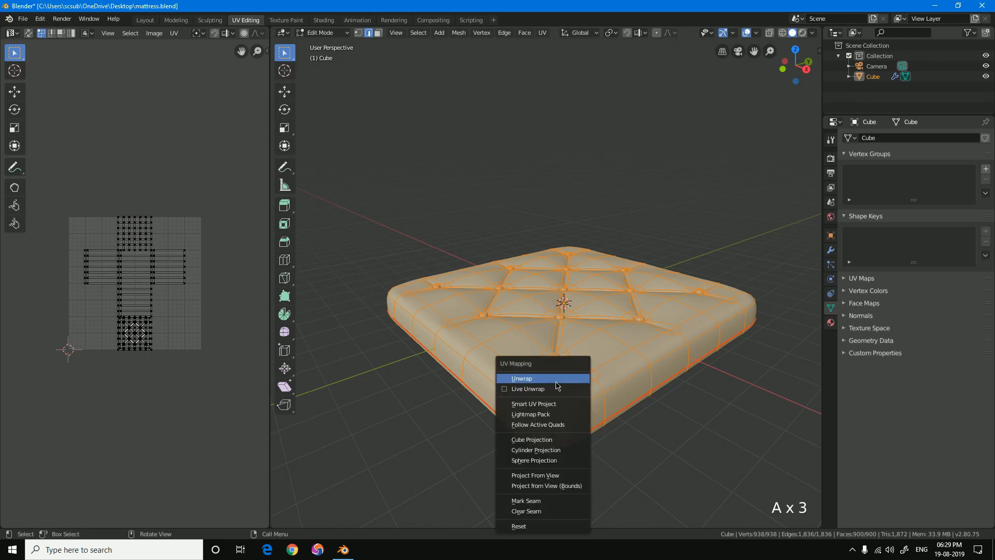
{"action": "key", "text": "u"}
{"action": "scroll", "coordinate": [151, 342], "scroll_direction": "up", "scroll_amount": 4}
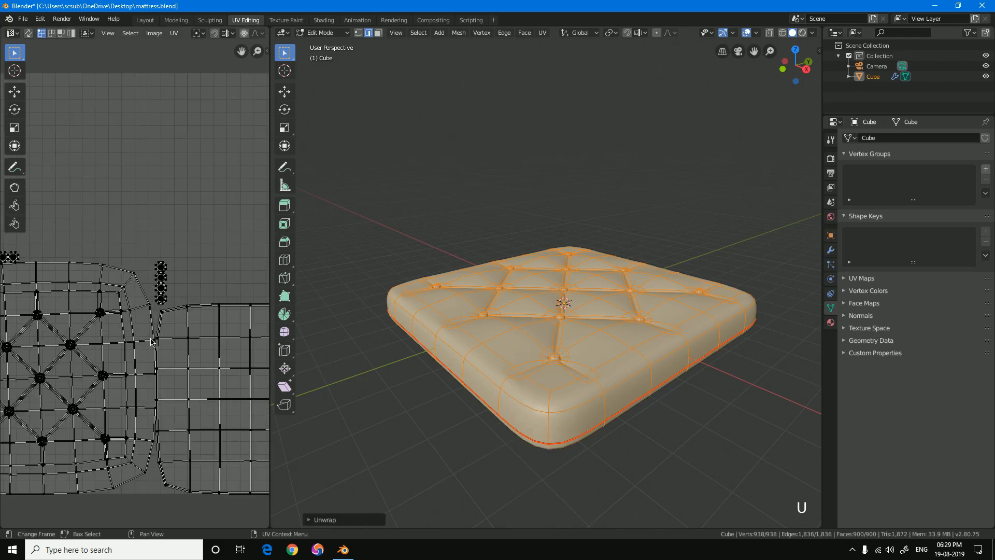
{"action": "scroll", "coordinate": [151, 342], "scroll_direction": "down", "scroll_amount": 5}
{"action": "scroll", "coordinate": [623, 357], "scroll_direction": "up", "scroll_amount": 2}
{"action": "scroll", "coordinate": [623, 356], "scroll_direction": "up", "scroll_amount": 1}
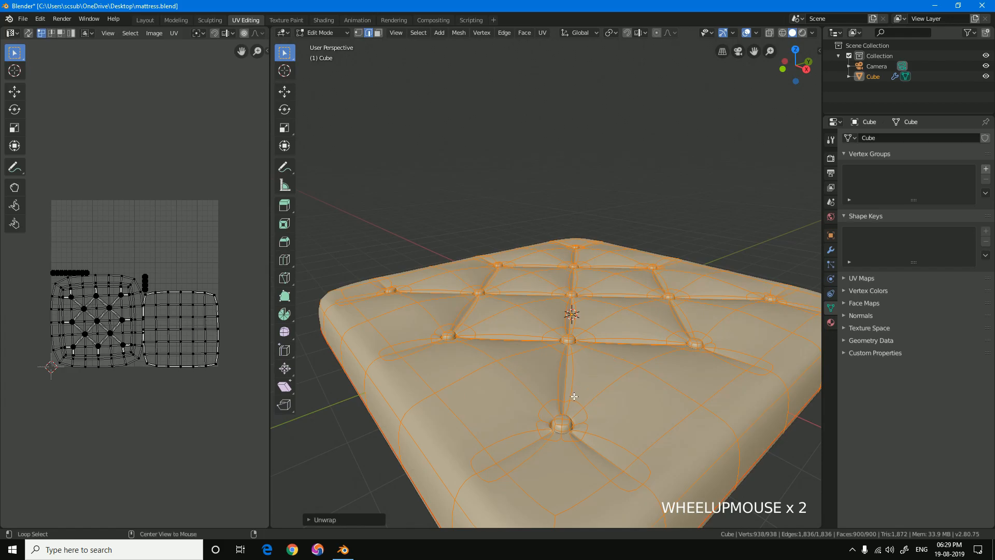
Clear the selection and select the linked faces of every button on the mattress in face select mode.
{"action": "key", "text": "alt+a"}
{"action": "middle_click_drag", "start_coordinate": [581, 425], "coordinate": [548, 395], "text": "shift"}
{"action": "key", "text": "3"}
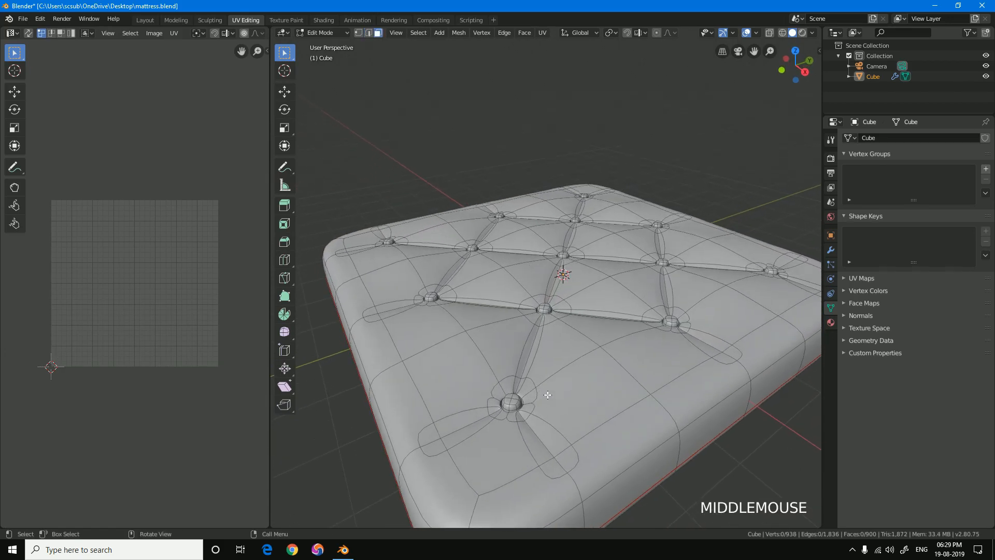
{"action": "key", "text": "l"}
{"action": "key", "text": "l"}
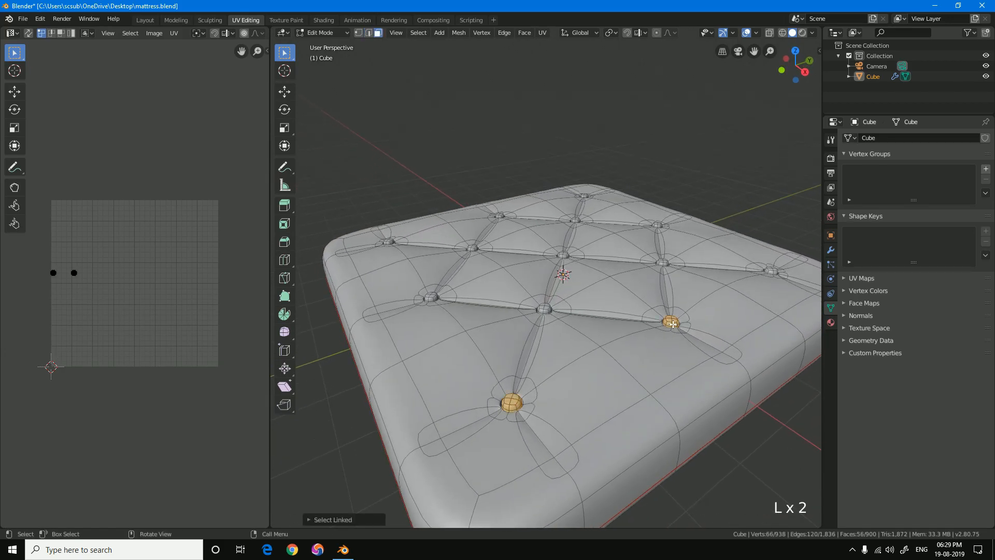
{"action": "middle_click_drag", "start_coordinate": [694, 353], "coordinate": [645, 369]}
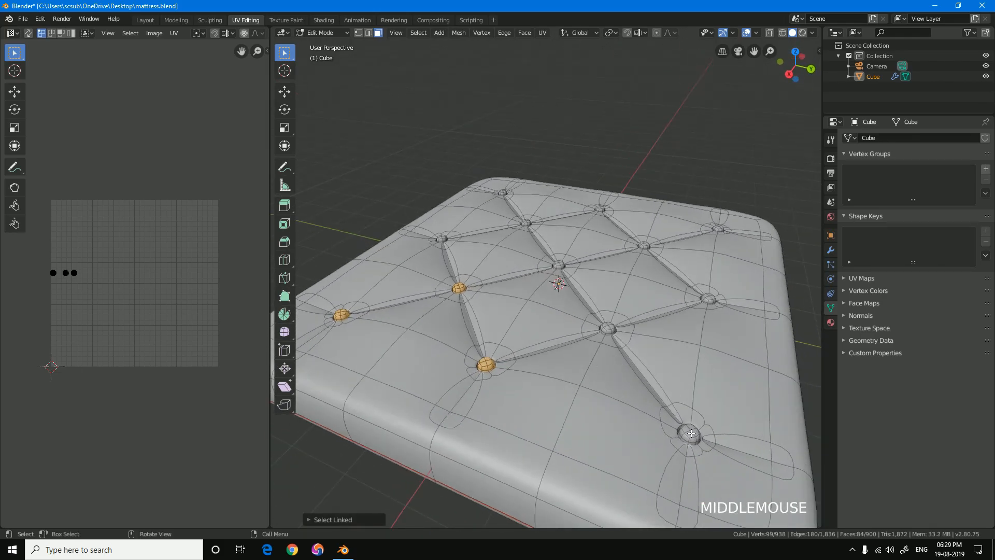
{"action": "key", "text": "l"}
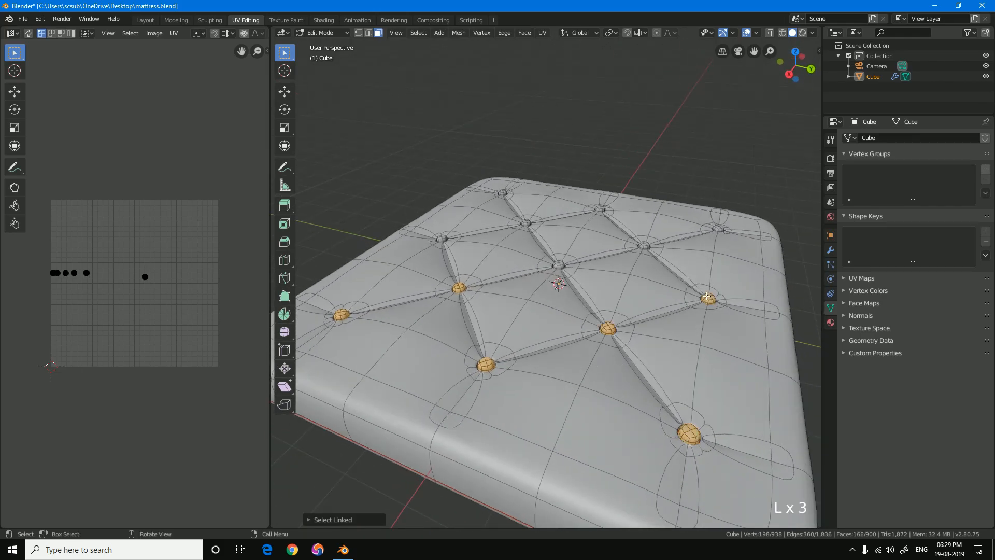
{"action": "middle_click_drag", "start_coordinate": [550, 295], "coordinate": [459, 324]}
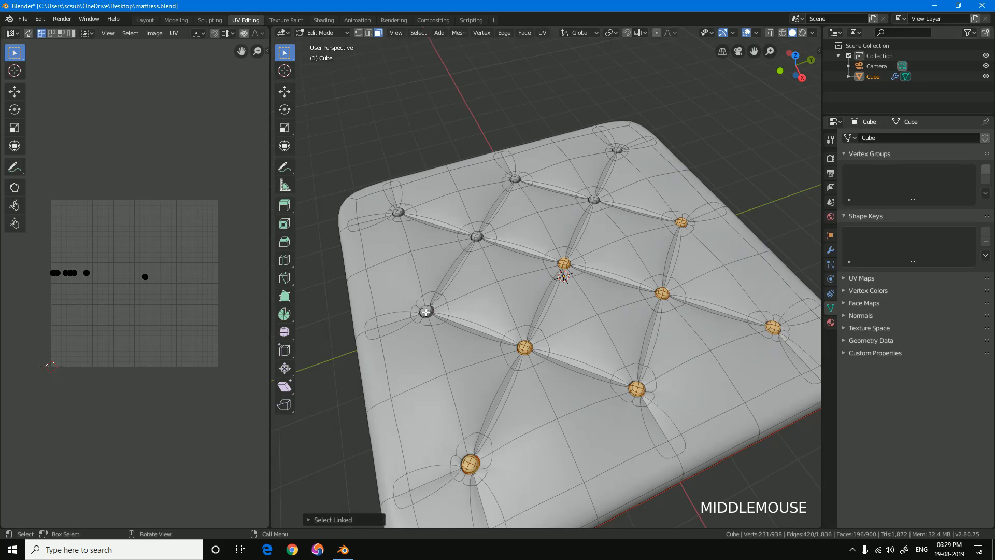
{"action": "key", "text": "l"}
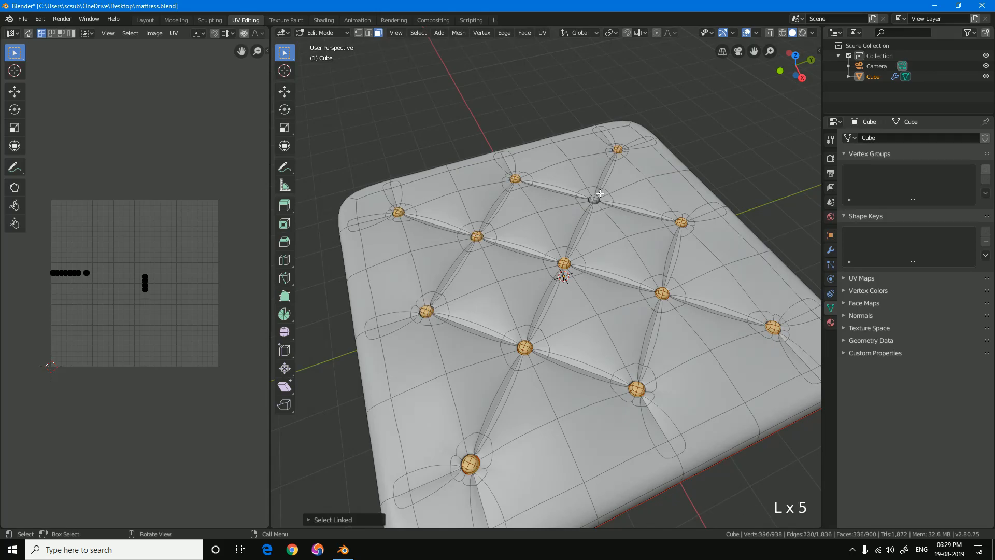
Shrink the button selection to only the faces of the button caps.
{"action": "middle_click_drag", "start_coordinate": [576, 300], "coordinate": [530, 399]}
{"action": "key", "text": "ctrl+minus"}
{"action": "scroll", "coordinate": [553, 391], "scroll_direction": "down", "scroll_amount": 3}
{"action": "scroll", "coordinate": [530, 399], "scroll_direction": "up", "scroll_amount": 7}
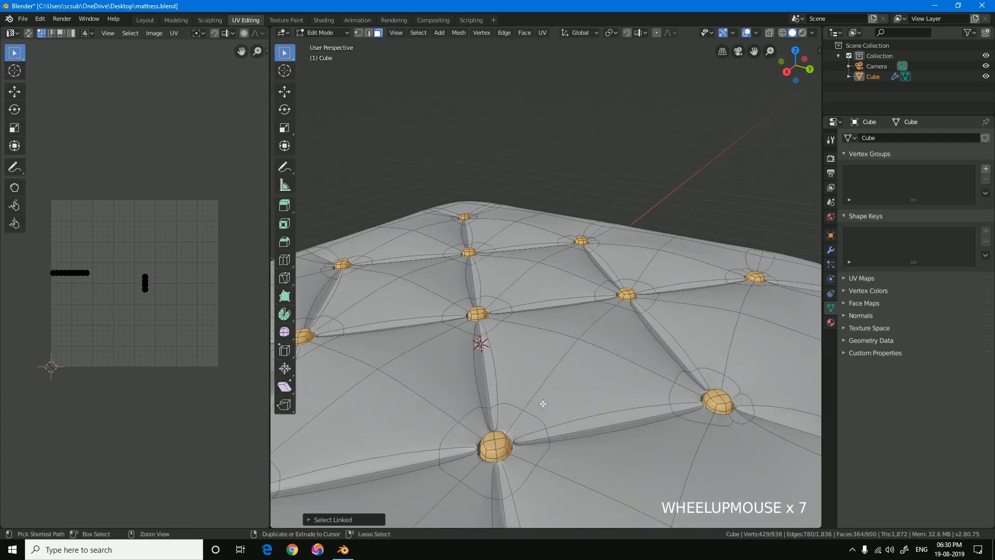
{"action": "key", "text": "ctrl+KP_Subtract"}
{"action": "key", "text": "ctrl+KP_Subtract"}
{"action": "key", "text": "ctrl+KP_Add"}
{"action": "key", "text": "ctrl+KP_Subtract"}
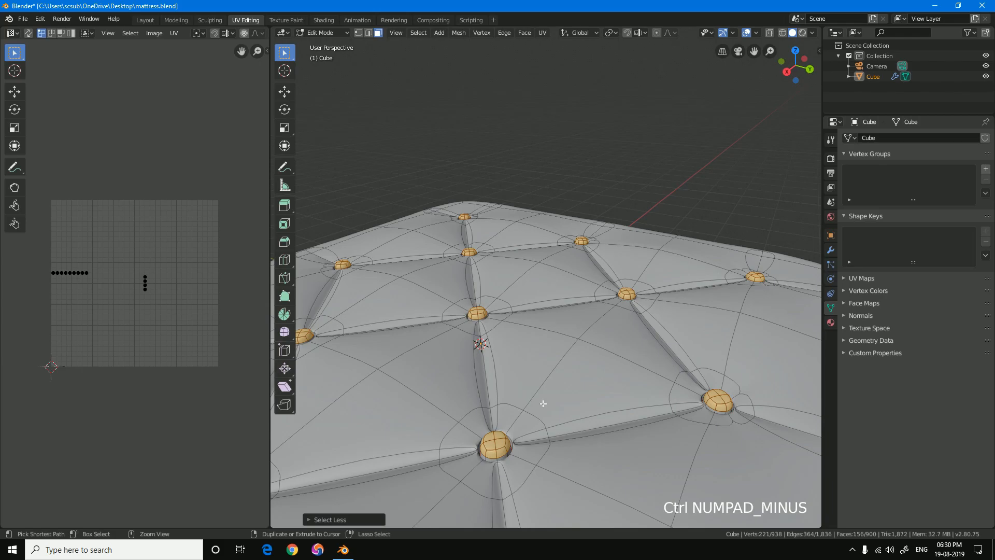
Set the pivot point to Individual Origins and scale the button caps up about 1.5 times.
{"action": "left_click", "coordinate": [613, 34]}
{"action": "left_click", "coordinate": [591, 85]}
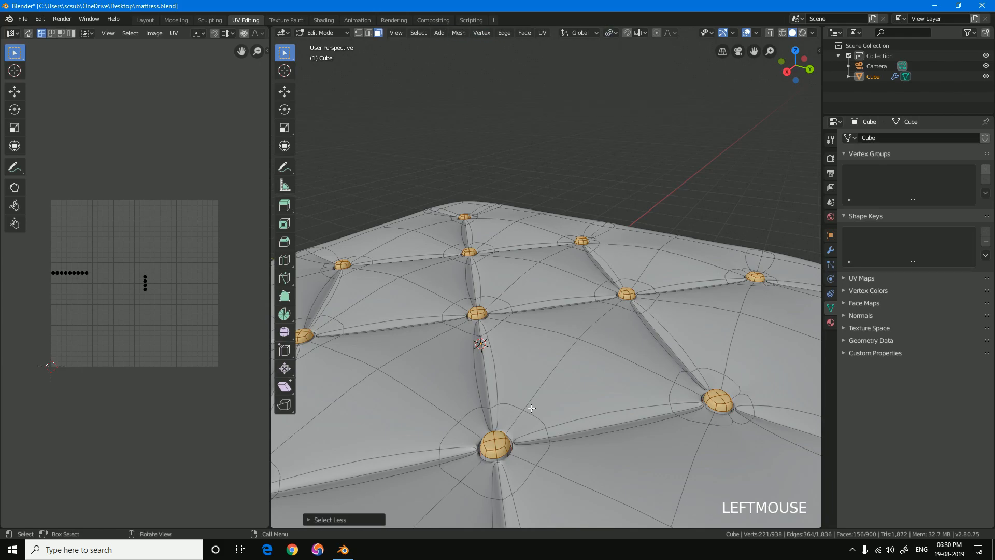
{"action": "key", "text": "s"}
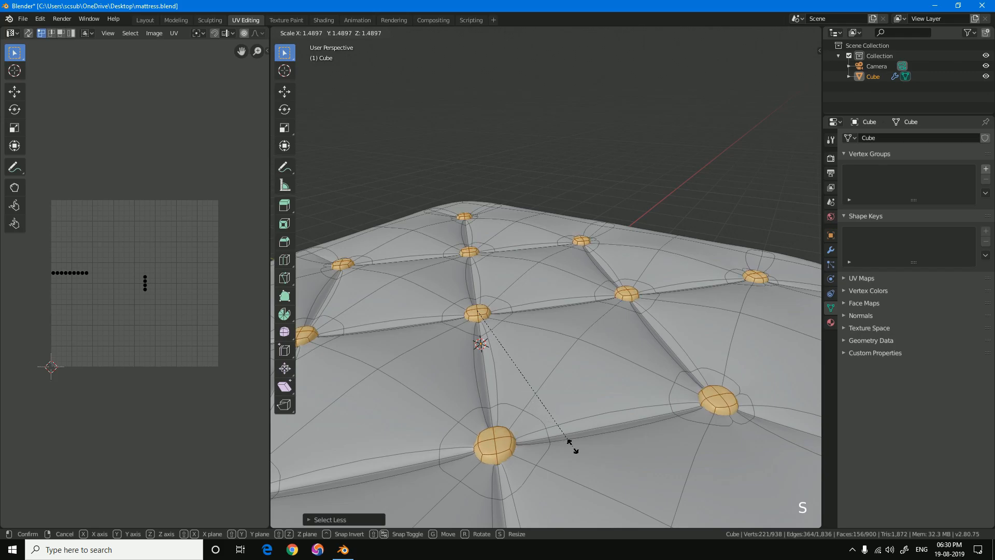
{"action": "left_click", "coordinate": [563, 447]}
{"action": "middle_click_drag", "start_coordinate": [562, 450], "coordinate": [607, 374]}
{"action": "key", "text": "Tab"}
{"action": "key", "text": "Tab"}
{"action": "scroll", "coordinate": [583, 389], "scroll_direction": "down", "scroll_amount": 2}
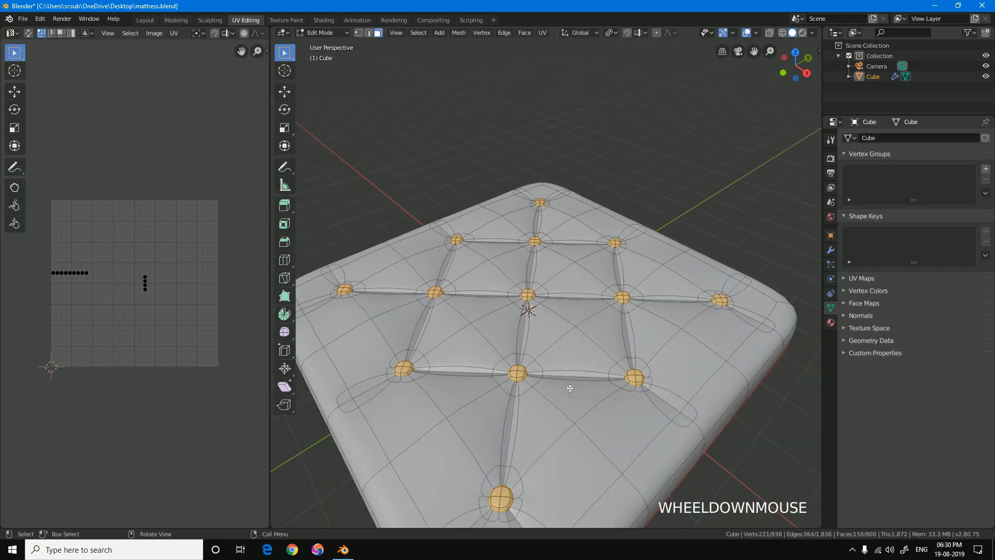
Expand the selection to the complete linked buttons and return to Object Mode.
{"action": "key", "text": "ctrl+l"}
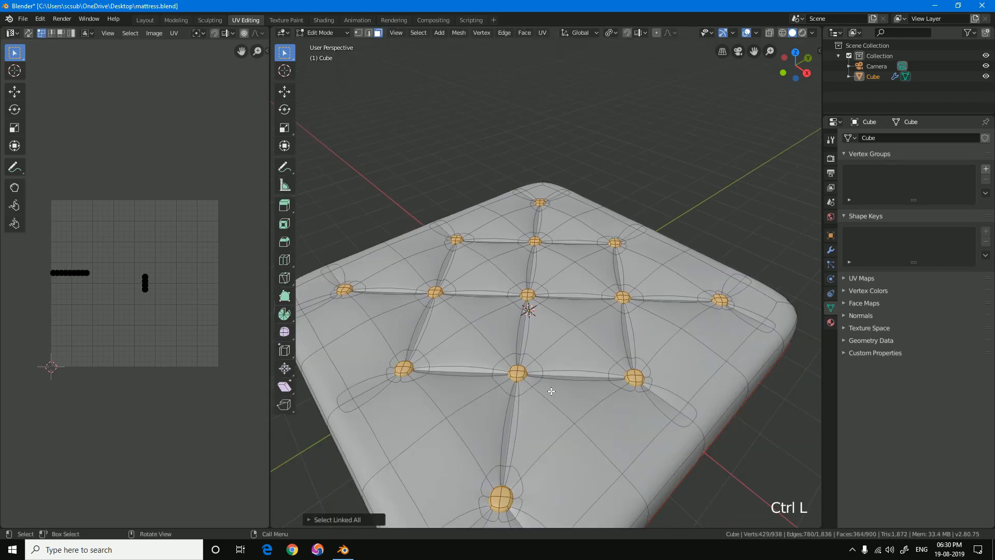
{"action": "key", "text": "g"}
{"action": "right_click", "coordinate": [548, 289]}
{"action": "middle_click_drag", "start_coordinate": [564, 350], "coordinate": [542, 339]}
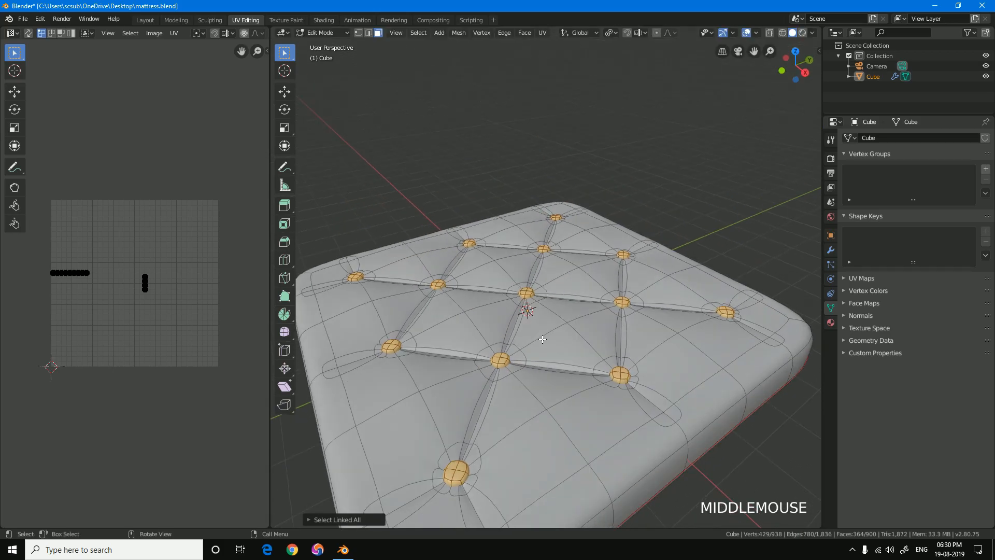
{"action": "key", "text": "Tab"}
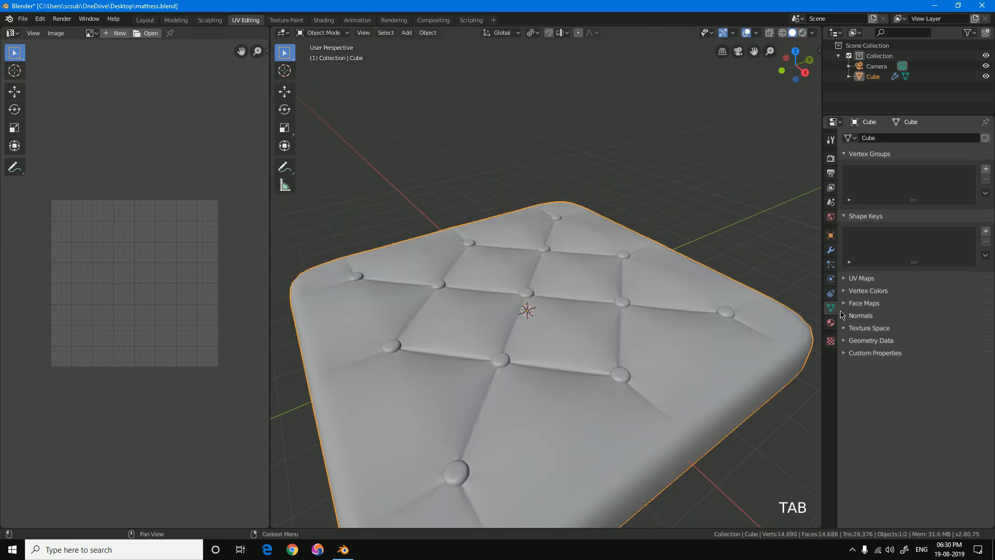
Remove the existing material slot from the mattress object.
{"action": "left_click", "coordinate": [831, 323]}
{"action": "scroll", "coordinate": [634, 355], "scroll_direction": "down", "scroll_amount": 2}
{"action": "middle_click_drag", "start_coordinate": [635, 354], "coordinate": [618, 352]}
{"action": "middle_click_drag", "start_coordinate": [739, 338], "coordinate": [736, 311]}
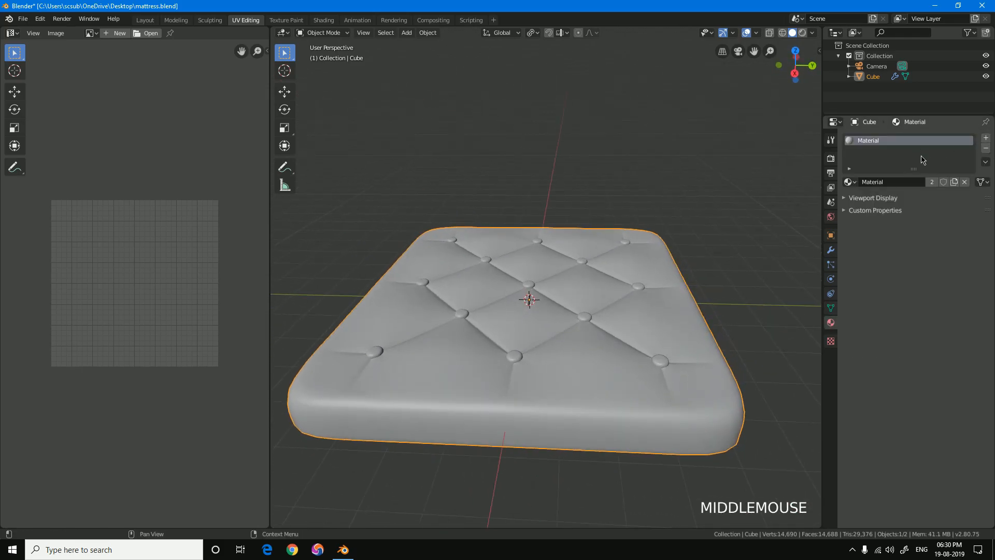
{"action": "left_click", "coordinate": [986, 148]}
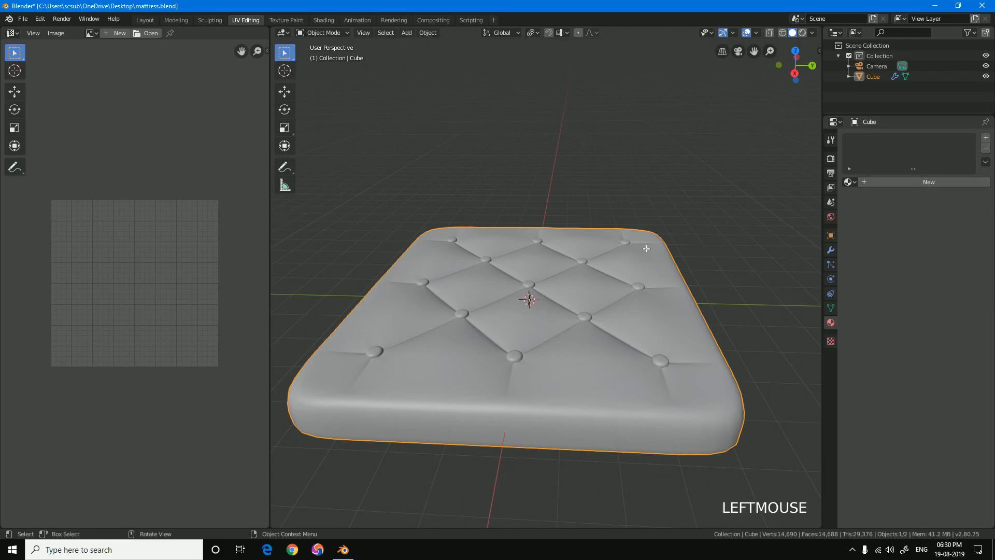
In Edit Mode, create a new material named Buttons and assign it to the selected button faces.
{"action": "key", "text": "Tab"}
{"action": "left_click", "coordinate": [913, 182]}
{"action": "left_click", "coordinate": [892, 146]}
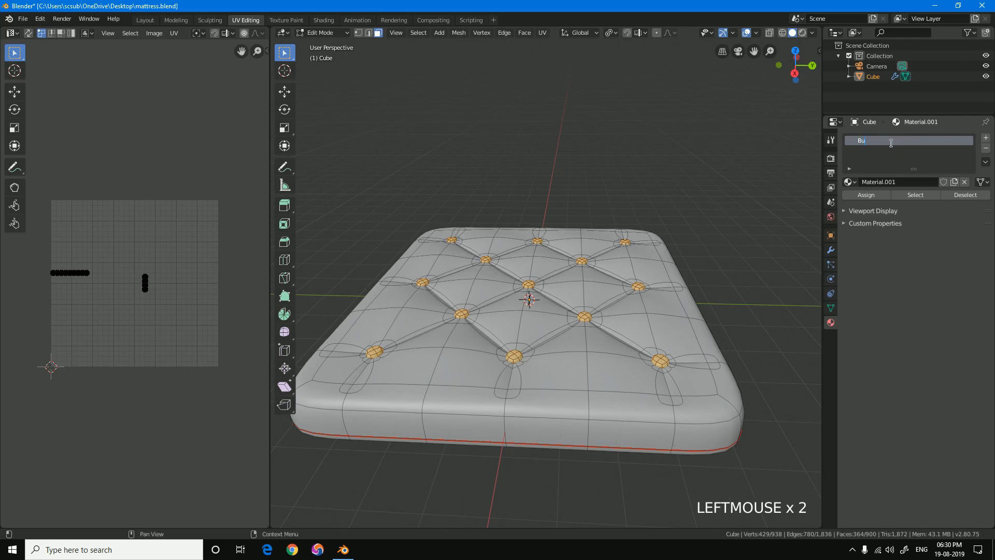
{"action": "key", "text": "Return"}
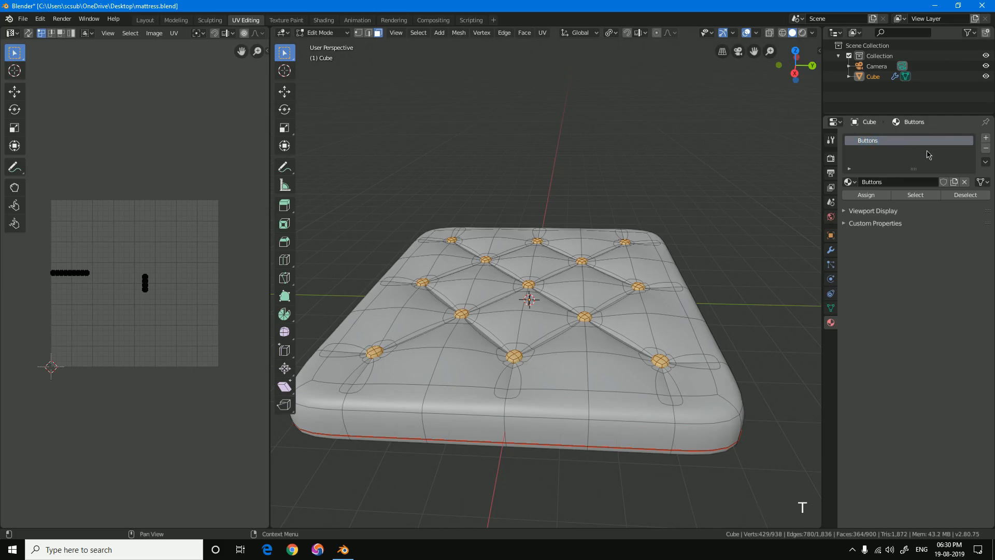
{"action": "left_click", "coordinate": [862, 196]}
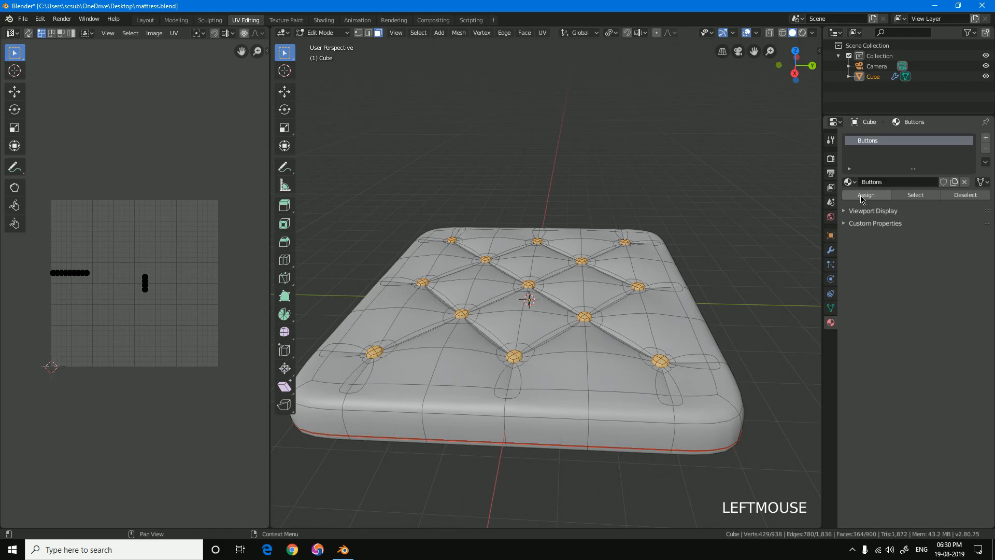
Invert the selection, assign those faces a new material named Mattress in a second slot, and return to Object Mode.
{"action": "key", "text": "ctrl+i"}
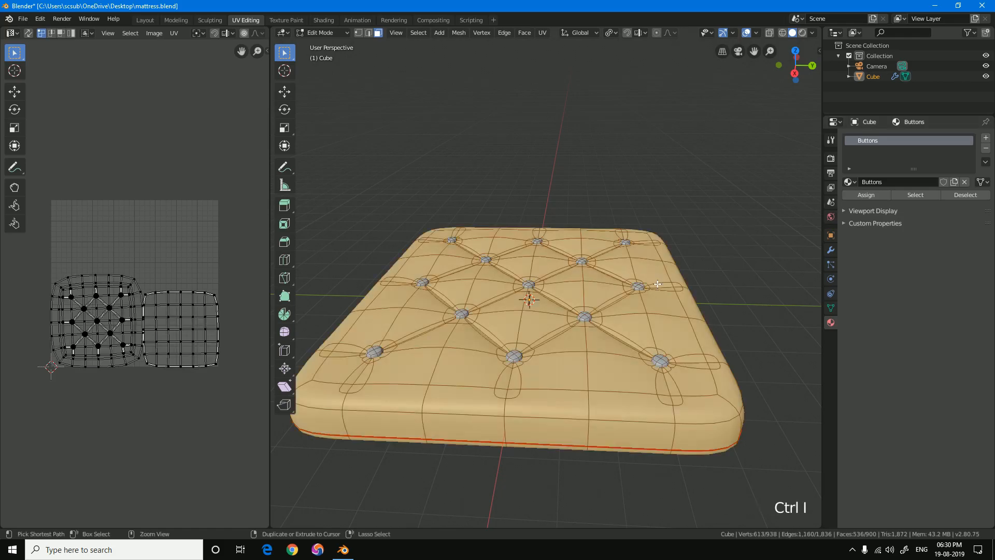
{"action": "left_click", "coordinate": [987, 138]}
{"action": "left_click", "coordinate": [891, 202]}
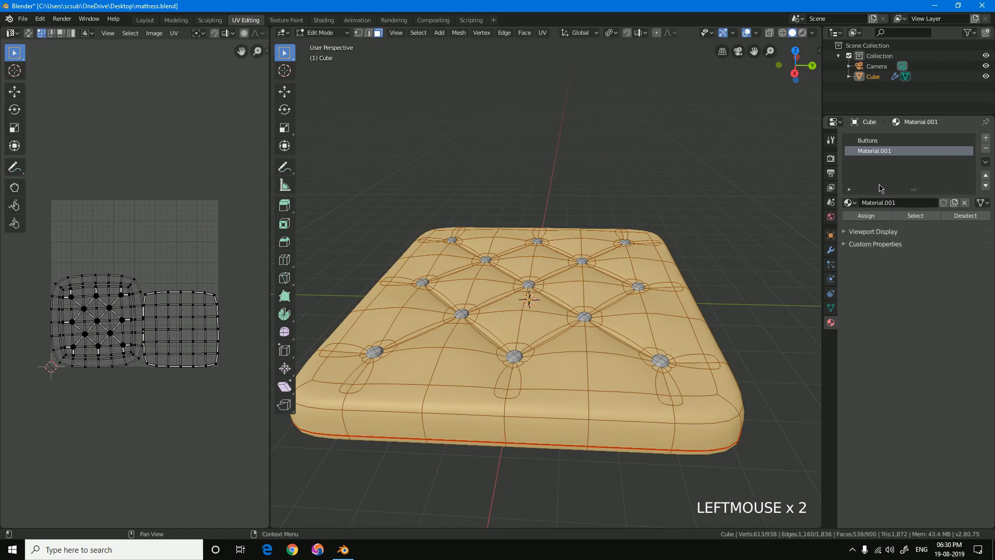
{"action": "left_click", "coordinate": [886, 151]}
{"action": "type", "text": "Mattress"}
{"action": "key", "text": "Return"}
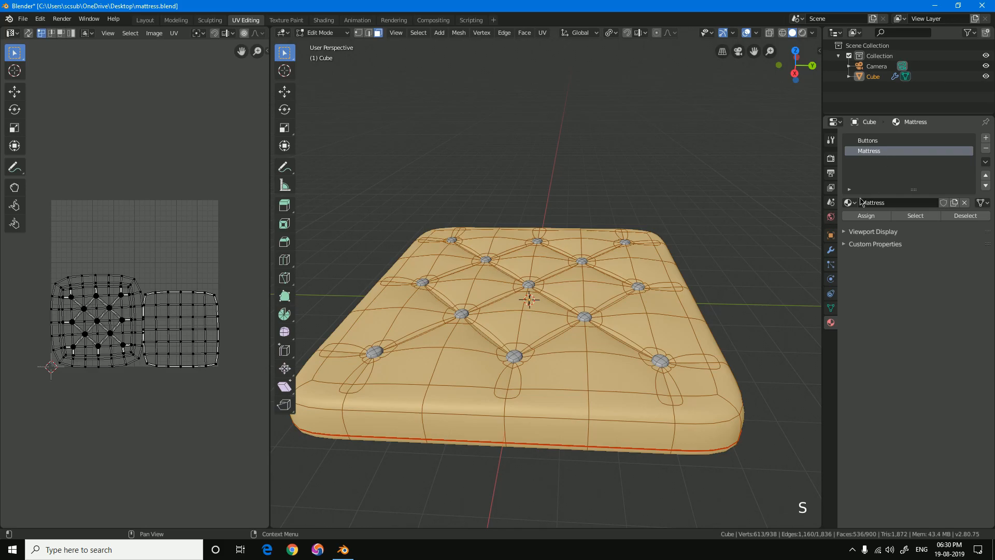
{"action": "left_click", "coordinate": [658, 256]}
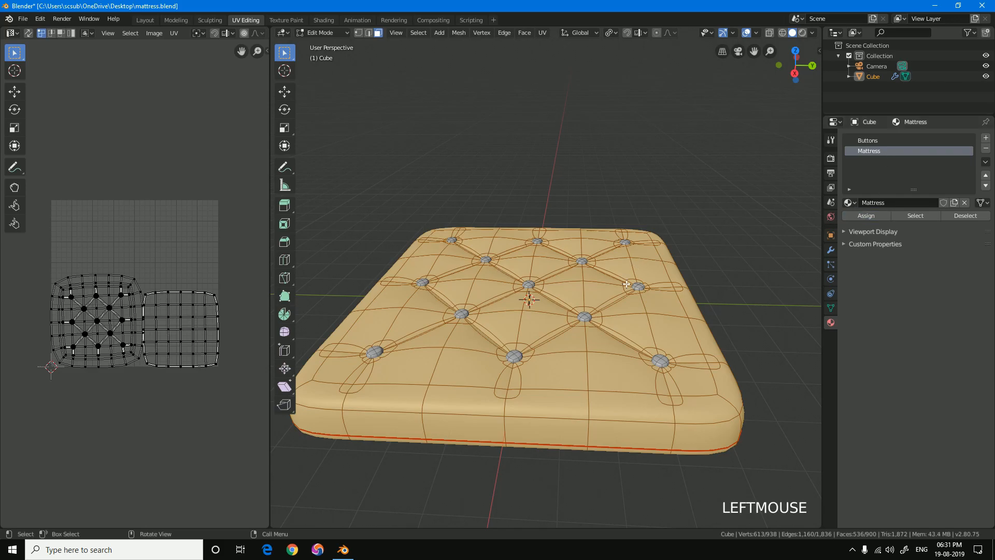
{"action": "key", "text": "Tab"}
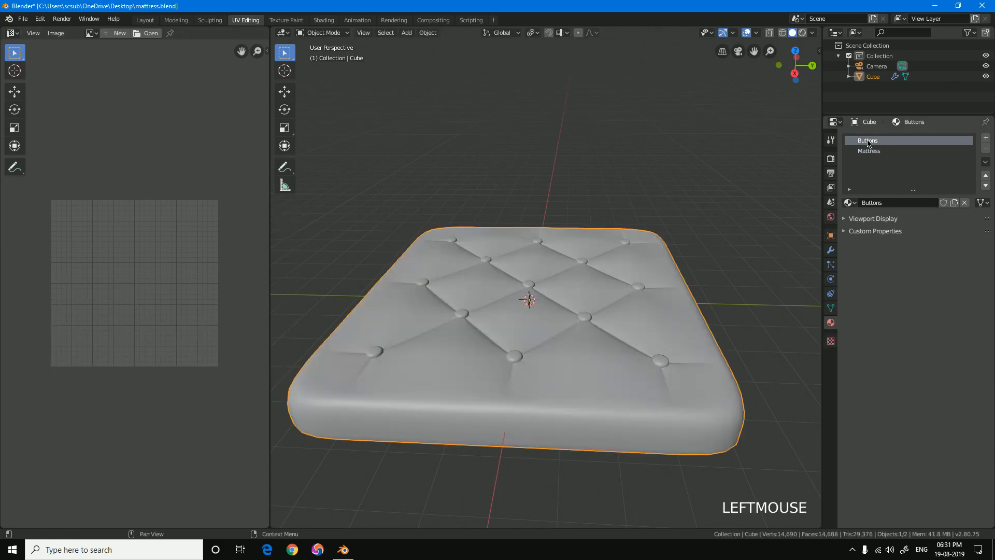
Check which faces belong to the Buttons and Mattress materials by selecting each material's faces in Edit Mode.
{"action": "left_click", "coordinate": [868, 141]}
{"action": "key", "text": "Tab"}
{"action": "key", "text": "alt+a"}
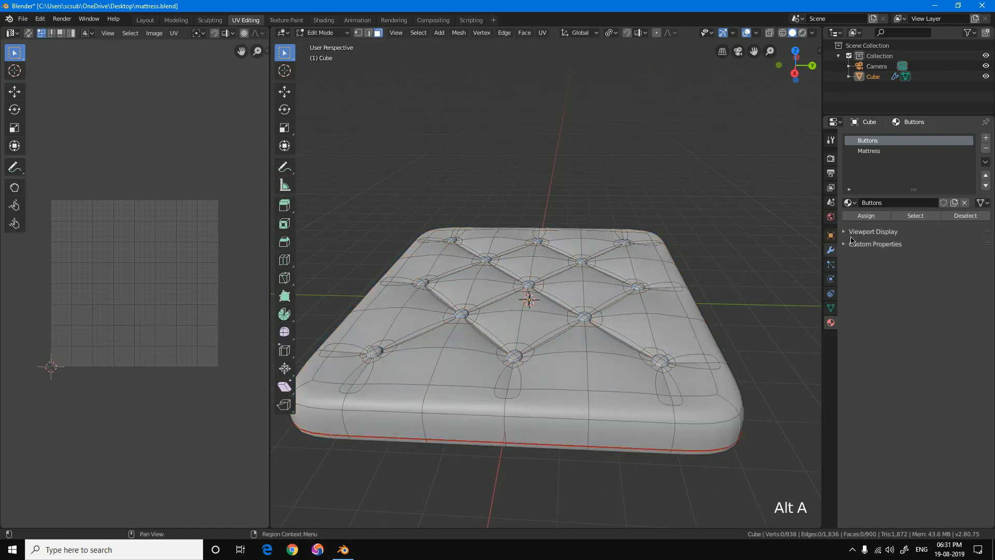
{"action": "left_click", "coordinate": [915, 216]}
{"action": "left_click", "coordinate": [966, 215]}
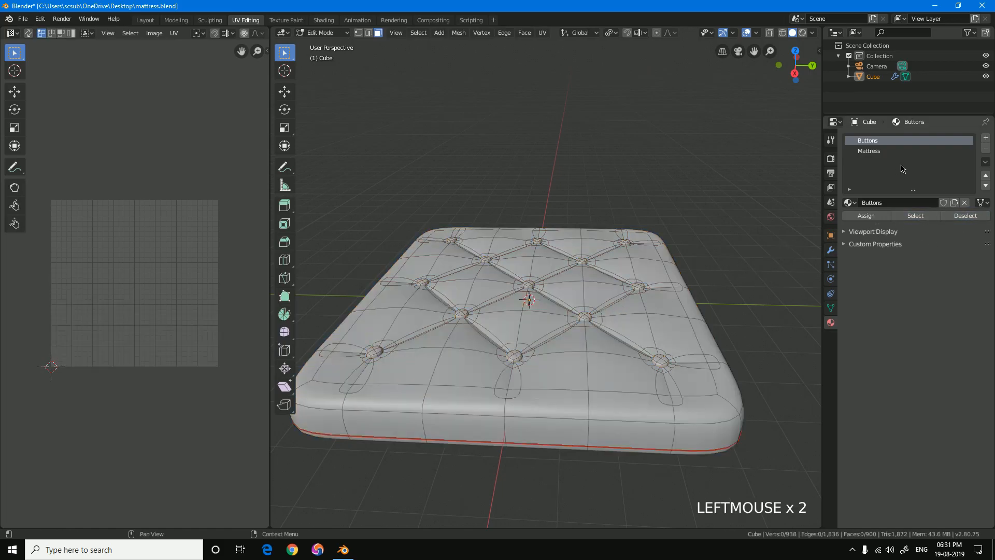
{"action": "left_click", "coordinate": [881, 152]}
{"action": "left_click", "coordinate": [910, 216]}
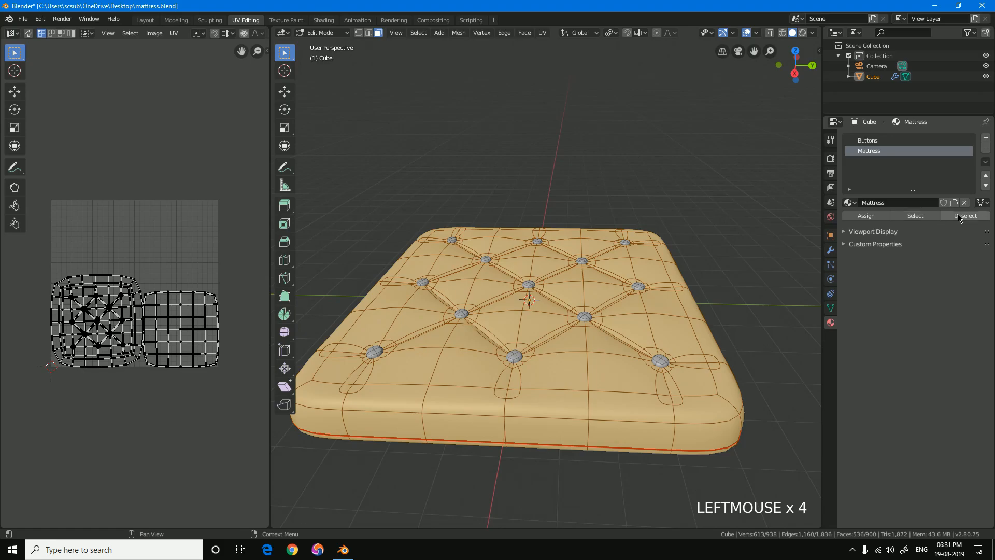
Select only the faces of the Buttons material and unwrap them, then clear the selection and return to Object Mode.
{"action": "left_click", "coordinate": [876, 141]}
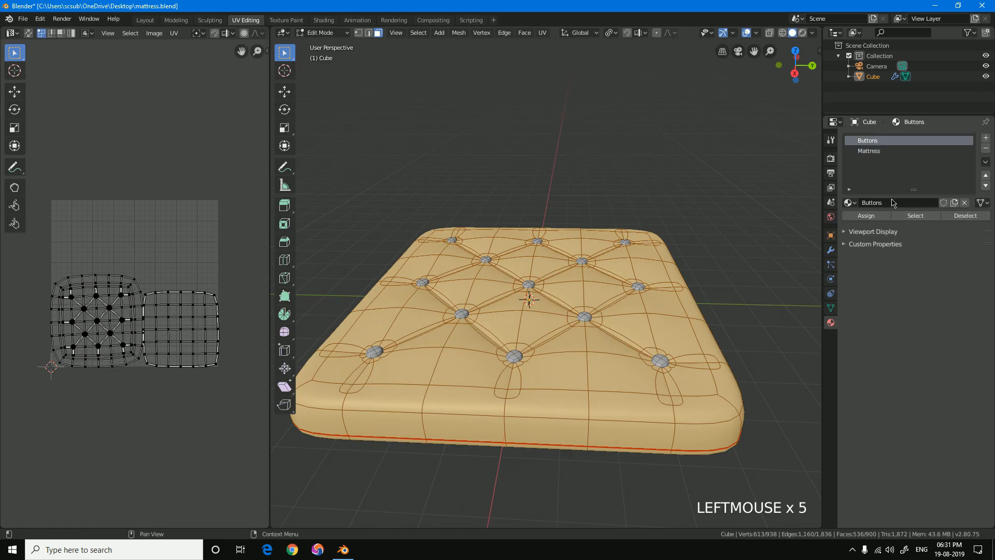
{"action": "key", "text": "alt+a"}
{"action": "left_click", "coordinate": [916, 217]}
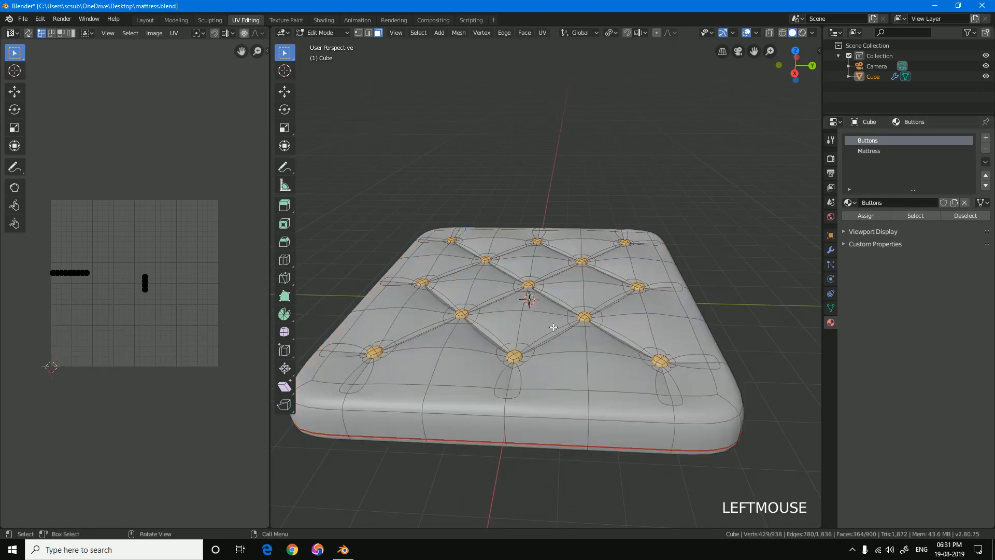
{"action": "key", "text": "u"}
{"action": "left_click", "coordinate": [554, 328]}
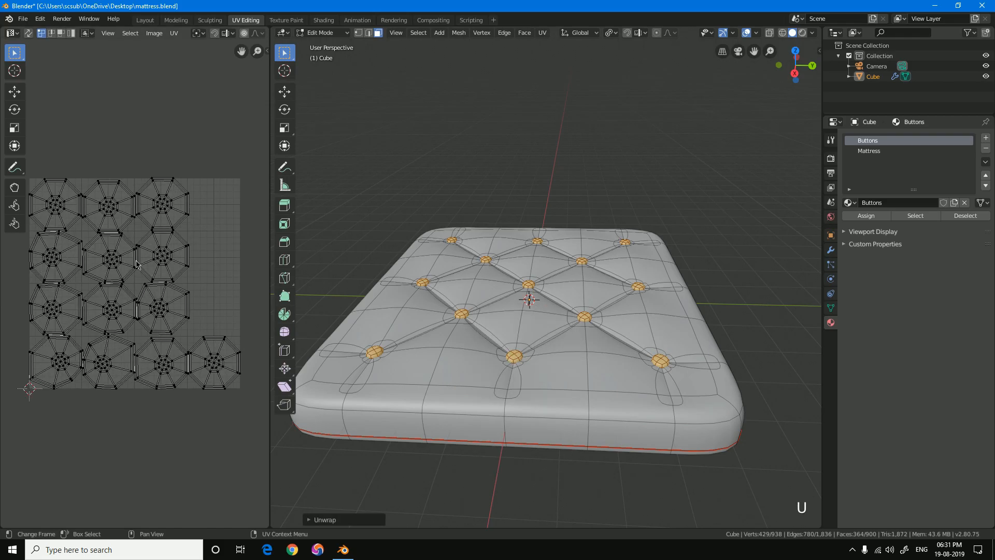
{"action": "key", "text": "alt+a"}
{"action": "key", "text": "Tab"}
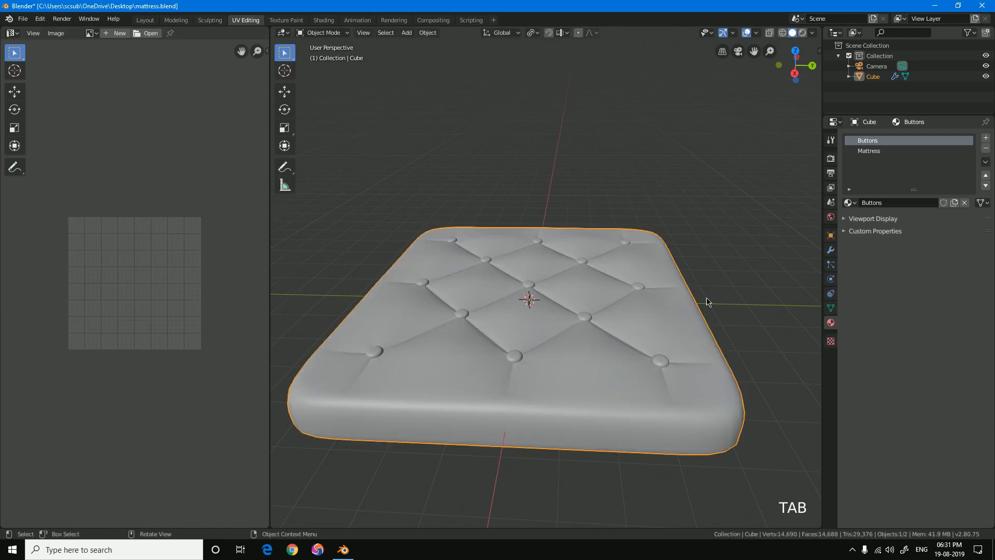
Select the faces of the Mattress material in Edit Mode, unwrap them, and return to Object Mode with nothing selected.
{"action": "left_click", "coordinate": [879, 150]}
{"action": "key", "text": "Tab"}
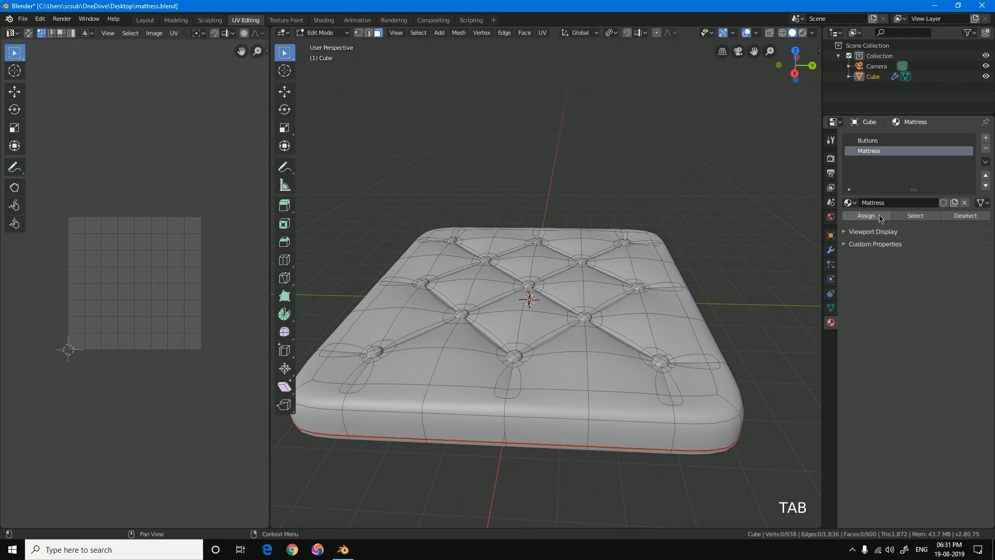
{"action": "left_click", "coordinate": [905, 215]}
{"action": "key", "text": "u"}
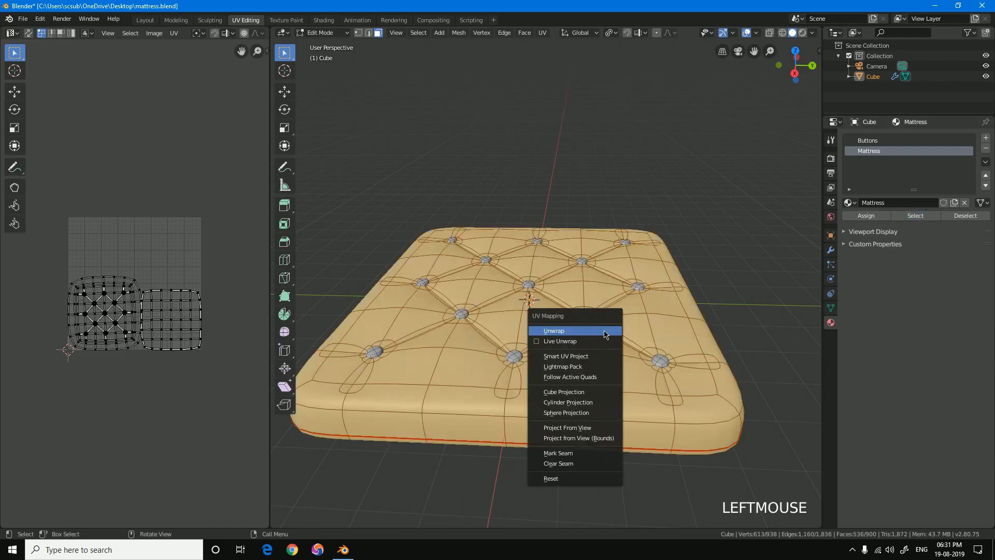
{"action": "left_click", "coordinate": [604, 331]}
{"action": "scroll", "coordinate": [99, 333], "scroll_direction": "up", "scroll_amount": 6}
{"action": "scroll", "coordinate": [97, 333], "scroll_direction": "down", "scroll_amount": 4}
{"action": "key", "text": "alt+a"}
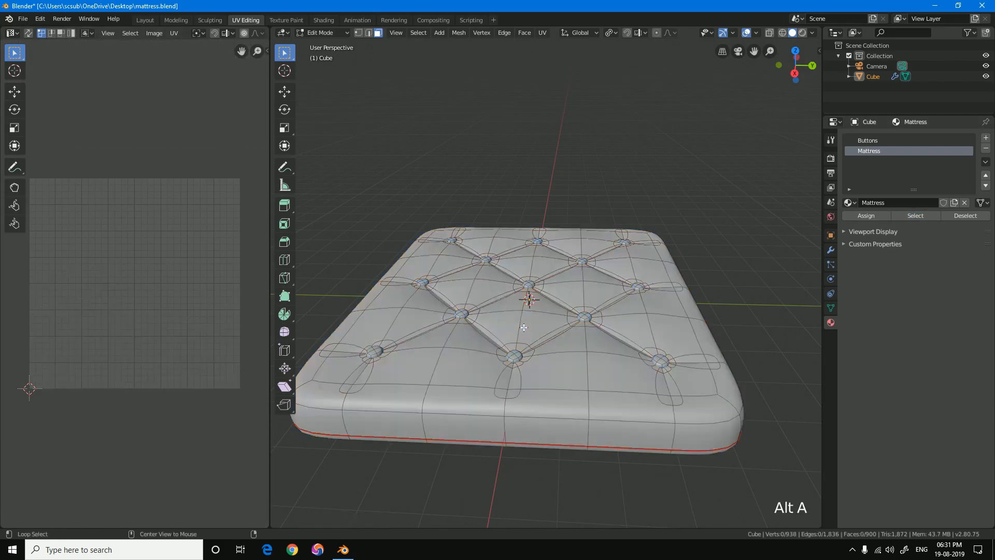
{"action": "key", "text": "Tab"}
Apply the Subdivision Surface modifier on the mattress.
{"action": "middle_click_drag", "start_coordinate": [524, 333], "coordinate": [730, 266]}
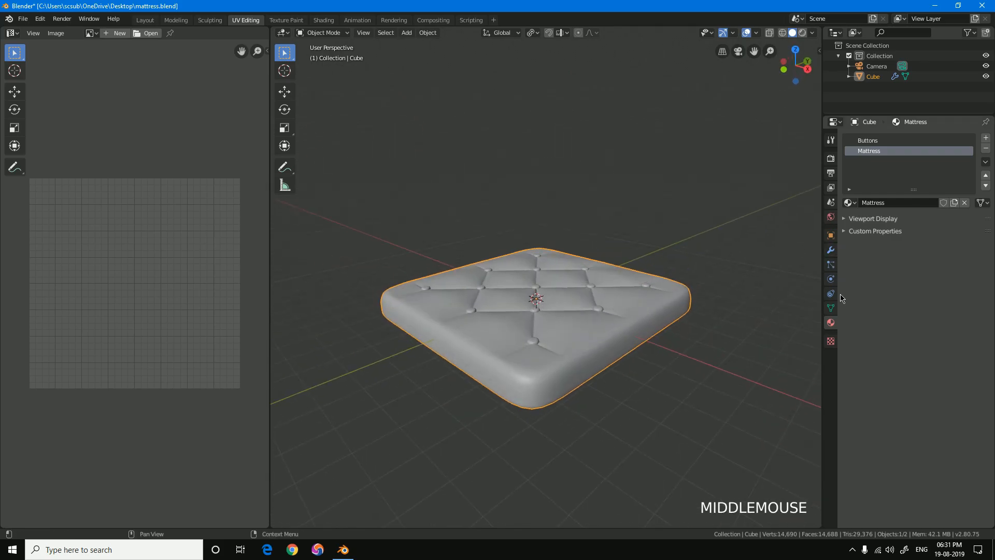
{"action": "left_click", "coordinate": [831, 250]}
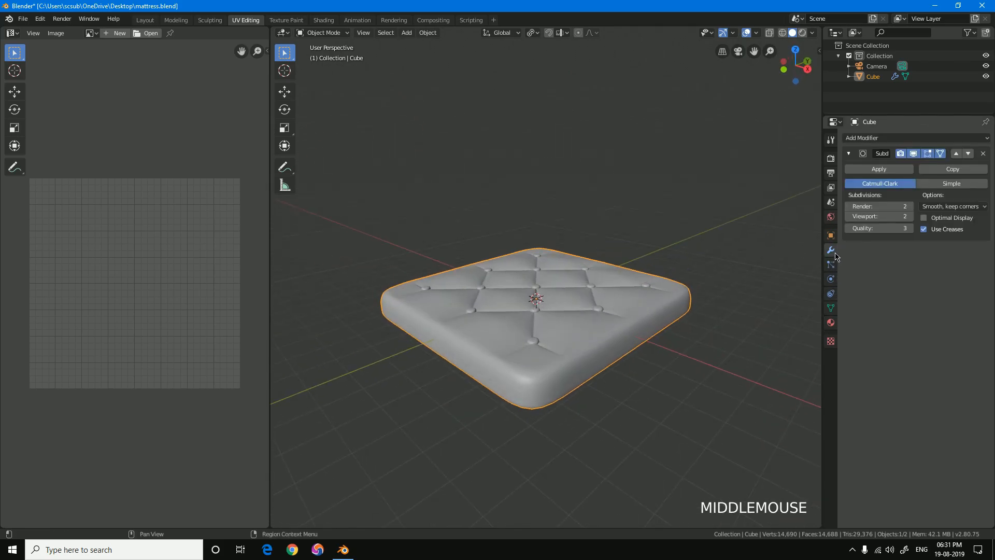
{"action": "left_click", "coordinate": [879, 169]}
In Edit Mode with edge select, select only the edge loop running around the mattress's top rim.
{"action": "scroll", "coordinate": [612, 345], "scroll_direction": "up", "scroll_amount": 2}
{"action": "mouse_move", "coordinate": [611, 344]}
{"action": "middle_mouse_down", "text": "shift"}
{"action": "mouse_move", "coordinate": [586, 308]}
{"action": "mouse_move", "coordinate": [584, 262]}
{"action": "mouse_move", "coordinate": [591, 325]}
{"action": "mouse_move", "coordinate": [662, 329]}
{"action": "mouse_move", "coordinate": [604, 359]}
{"action": "middle_mouse_up", "text": "shift"}
{"action": "key", "text": "Tab"}
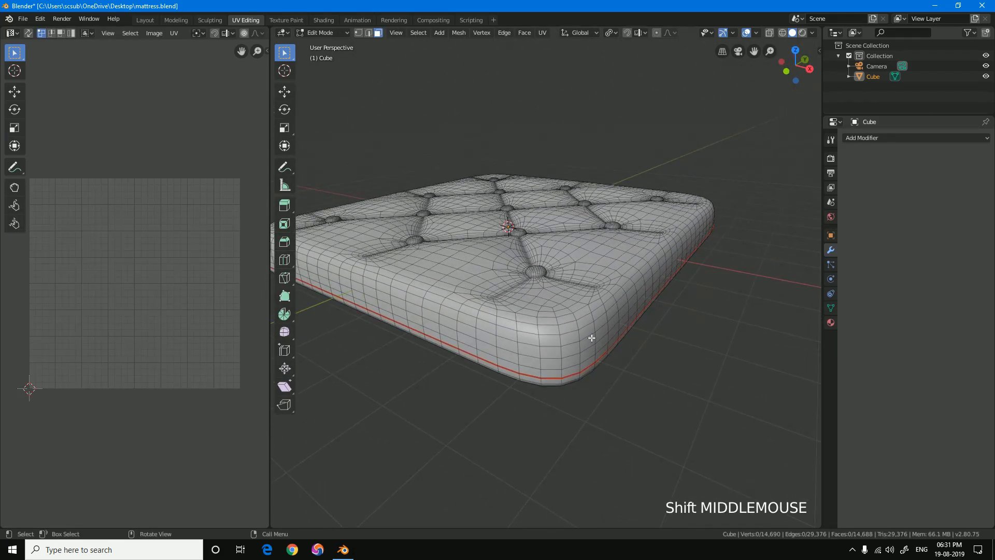
{"action": "scroll", "coordinate": [592, 338], "scroll_direction": "up", "scroll_amount": 1}
{"action": "left_click", "coordinate": [607, 336], "text": "alt+shift"}
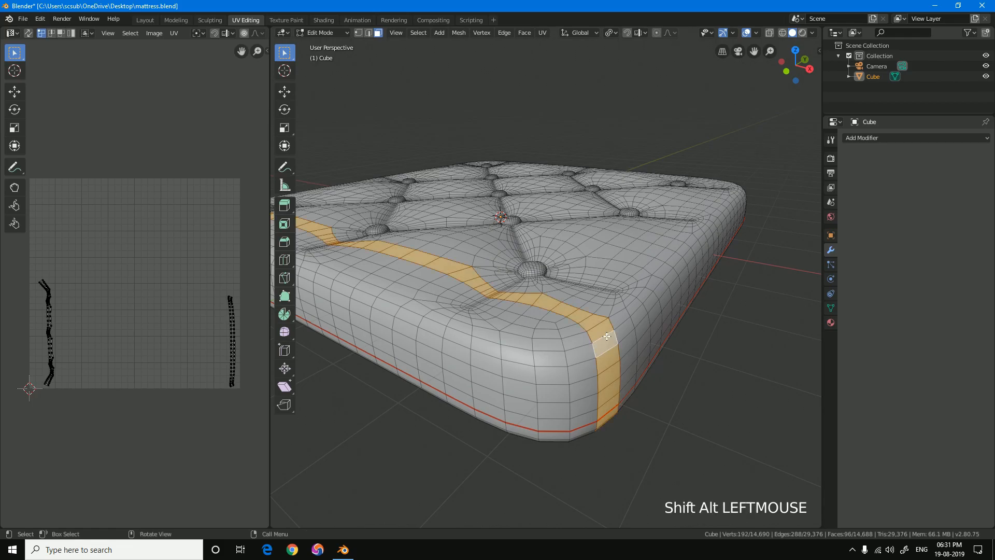
{"action": "key", "text": "2"}
{"action": "key", "text": "alt+a"}
{"action": "left_click", "coordinate": [600, 338], "text": "alt+shift"}
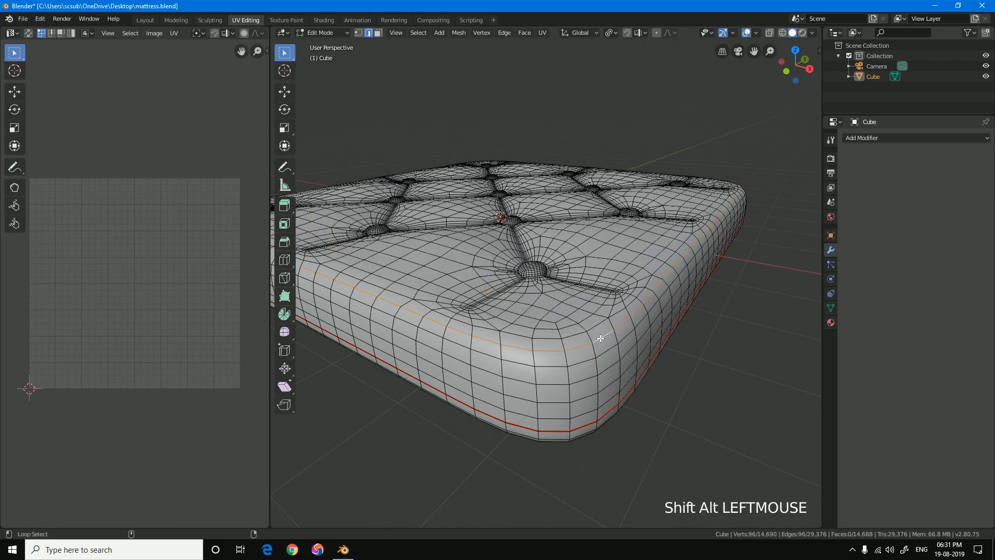
Add the edge loop around the mattress's bottom rim, just below the seam, to the selection.
{"action": "scroll", "coordinate": [602, 341], "scroll_direction": "down", "scroll_amount": 2}
{"action": "middle_click_drag", "start_coordinate": [605, 344], "coordinate": [605, 304]}
{"action": "scroll", "coordinate": [582, 219], "scroll_direction": "up", "scroll_amount": 1}
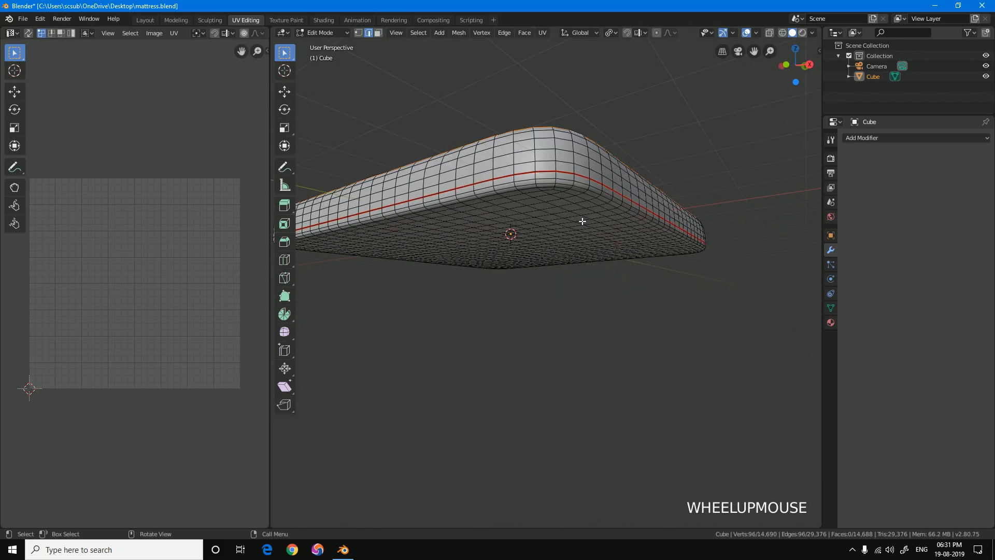
{"action": "left_click", "coordinate": [563, 180], "text": "alt+shift"}
{"action": "middle_click_drag", "start_coordinate": [570, 233], "coordinate": [599, 322], "text": "shift"}
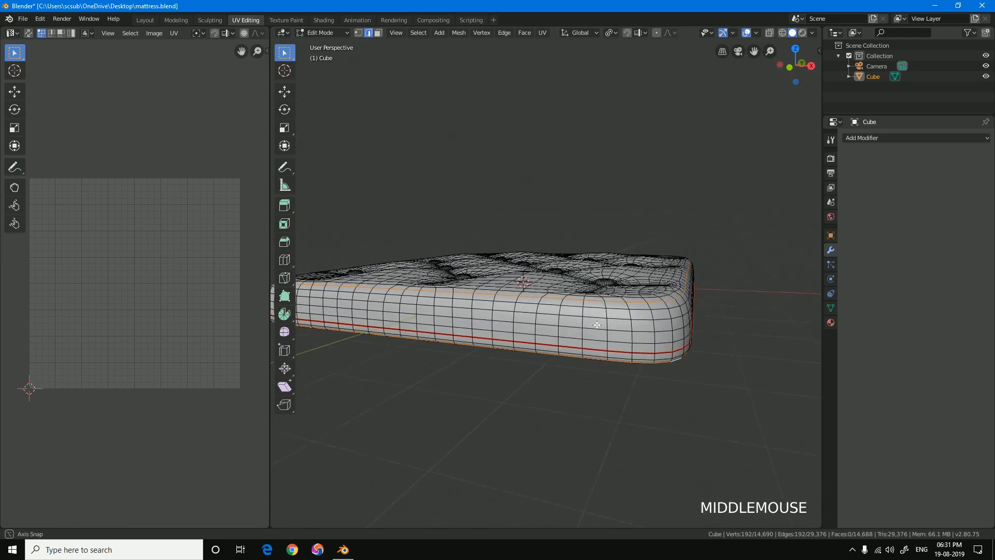
Duplicate the two rim loops in place, separate them into their own object, and select that object in Object Mode.
{"action": "key", "text": "shift+d"}
{"action": "right_click", "coordinate": [619, 228]}
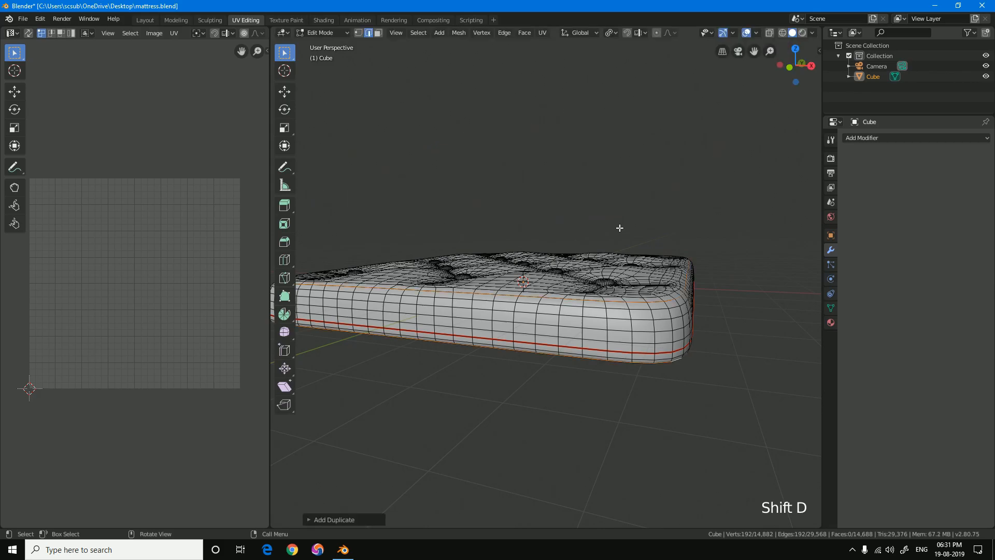
{"action": "key", "text": "p"}
{"action": "left_click", "coordinate": [619, 228]}
{"action": "middle_click_drag", "start_coordinate": [581, 311], "coordinate": [564, 340]}
{"action": "key", "text": "Tab"}
{"action": "left_click", "coordinate": [601, 324]}
{"action": "key", "text": "g"}
{"action": "right_click", "coordinate": [639, 233]}
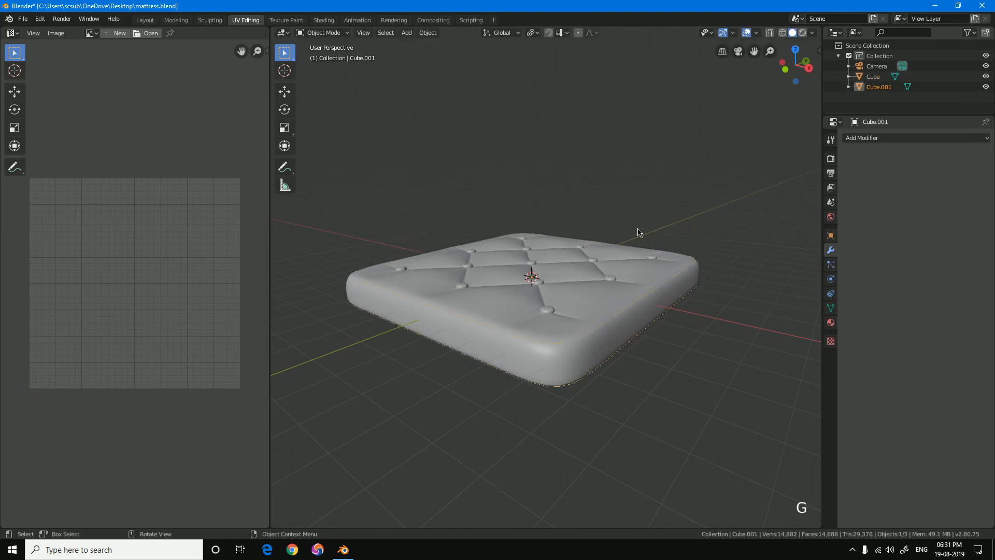
Convert the separated rim loops from mesh to a curve.
{"action": "left_click", "coordinate": [429, 33]}
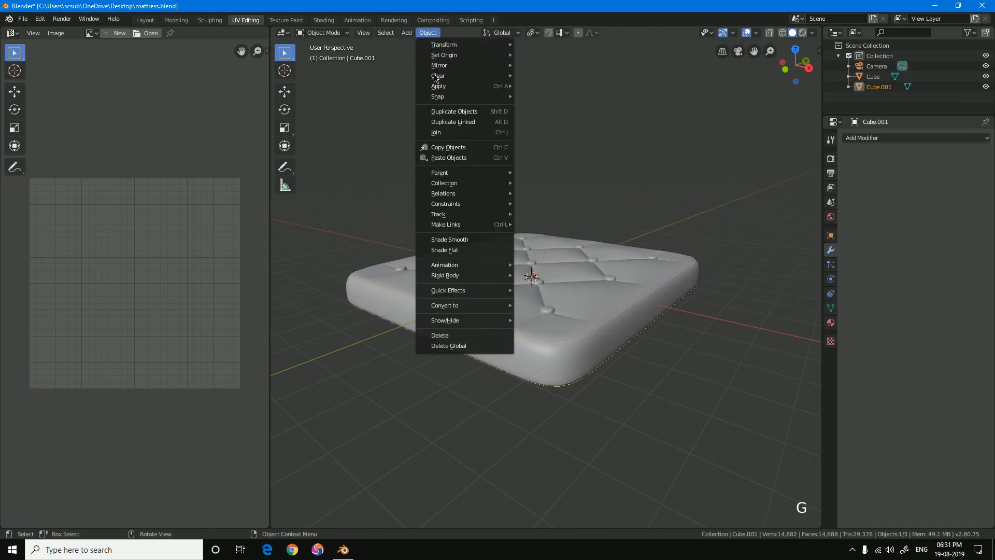
{"action": "mouse_move", "coordinate": [461, 305]}
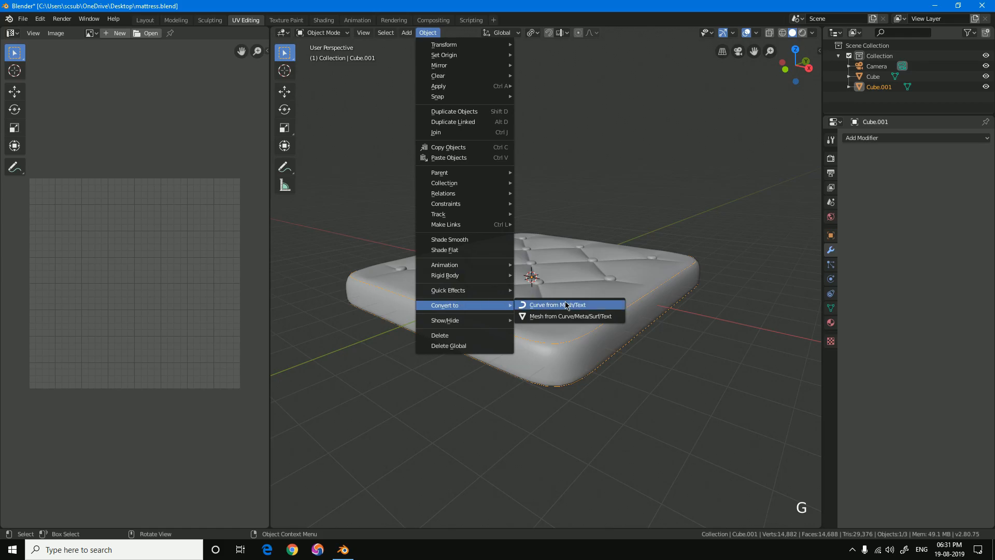
{"action": "left_click", "coordinate": [566, 306]}
Set the rim curve's bevel depth to 0.072 m to form piping around the mattress edges.
{"action": "left_click", "coordinate": [830, 293]}
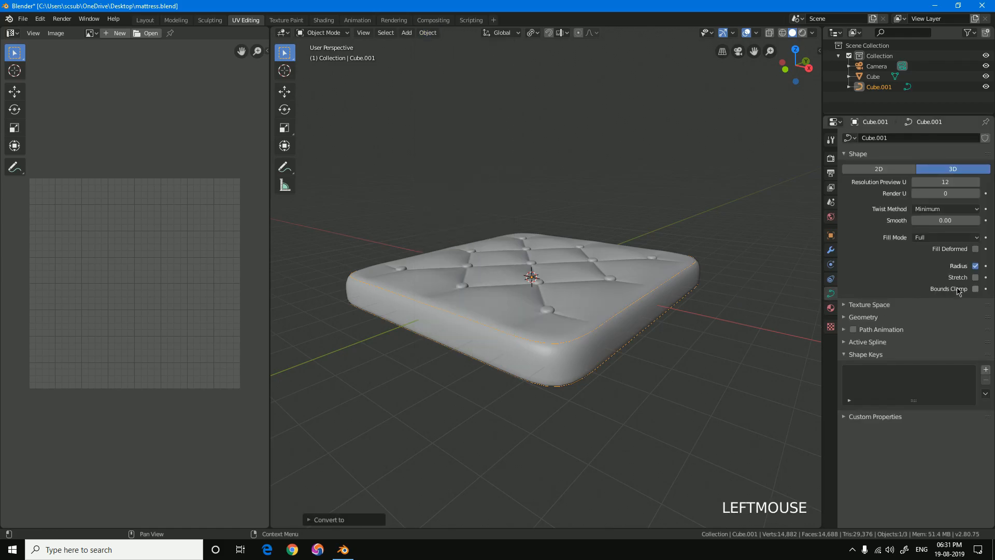
{"action": "left_click", "coordinate": [865, 317]}
{"action": "scroll", "coordinate": [920, 397], "scroll_direction": "down", "scroll_amount": 1}
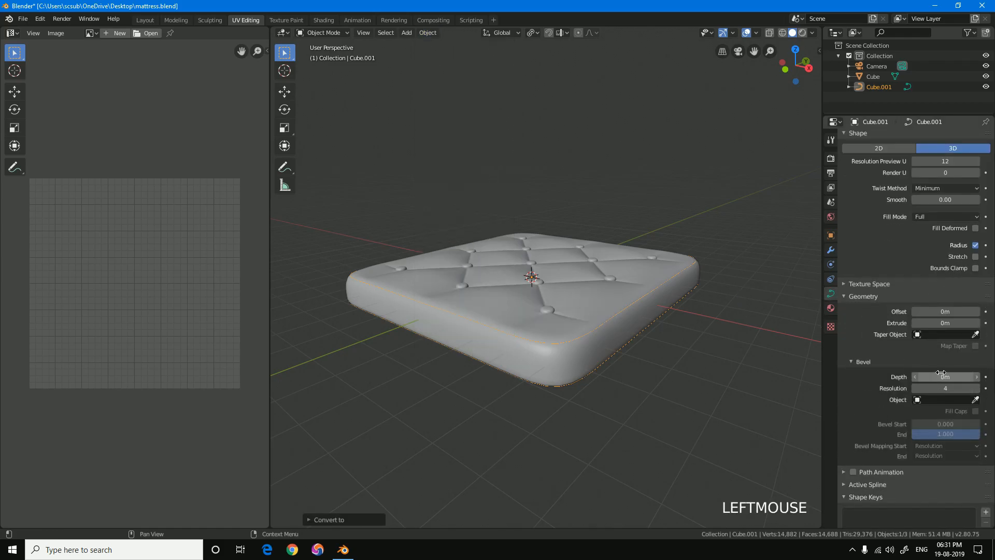
{"action": "left_click_drag", "start_coordinate": [945, 377], "coordinate": [965, 377]}
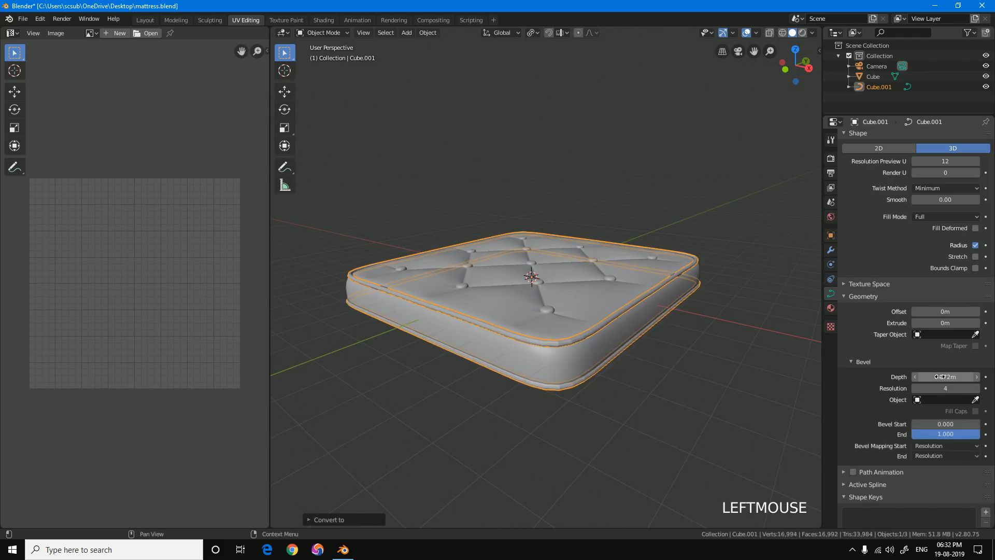
{"action": "scroll", "coordinate": [624, 310], "scroll_direction": "up", "scroll_amount": 2}
{"action": "right_click", "coordinate": [630, 332]}
{"action": "right_click", "coordinate": [628, 334]}
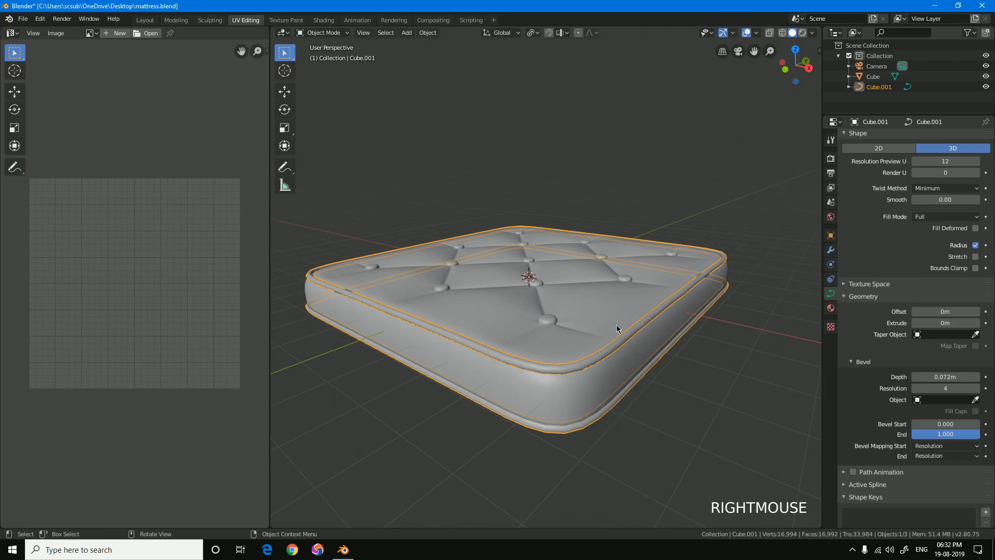
Convert the rim piping curve to a mesh and clear the selection.
{"action": "middle_click_drag", "start_coordinate": [586, 318], "coordinate": [610, 314]}
{"action": "left_click", "coordinate": [425, 35]}
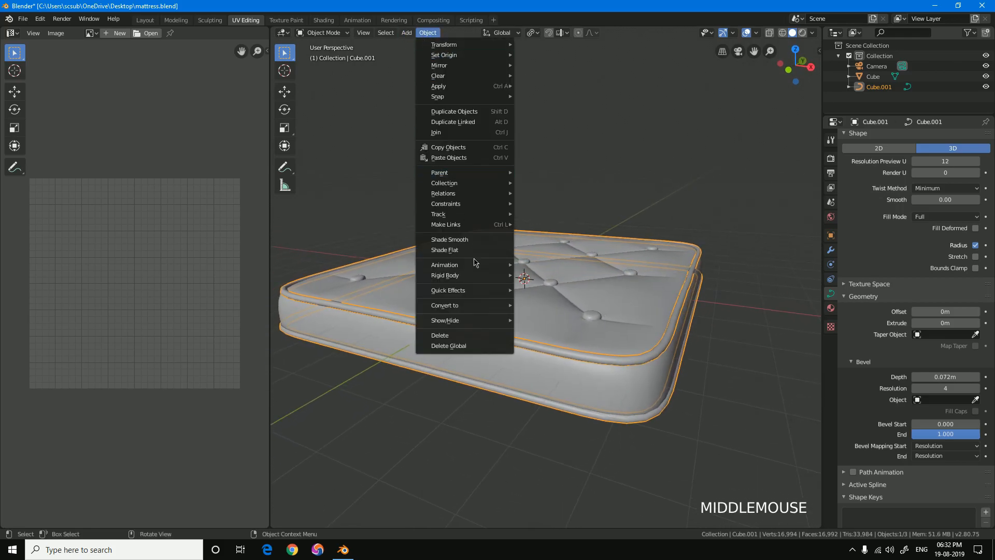
{"action": "mouse_move", "coordinate": [485, 305]}
{"action": "left_click", "coordinate": [538, 317]}
{"action": "key", "text": "alt+a"}
Delete the piping's inner edge loops hidden inside the mattress on both the upper and lower rims.
{"action": "middle_click_drag", "start_coordinate": [605, 322], "coordinate": [605, 348]}
{"action": "scroll", "coordinate": [528, 337], "scroll_direction": "down", "scroll_amount": 2}
{"action": "scroll", "coordinate": [626, 355], "scroll_direction": "up", "scroll_amount": 3}
{"action": "scroll", "coordinate": [630, 331], "scroll_direction": "up", "scroll_amount": 1}
{"action": "left_click", "coordinate": [667, 346]}
{"action": "left_click", "coordinate": [655, 342]}
{"action": "scroll", "coordinate": [654, 342], "scroll_direction": "up", "scroll_amount": 2}
{"action": "middle_click_drag", "start_coordinate": [619, 353], "coordinate": [568, 333]}
{"action": "scroll", "coordinate": [629, 304], "scroll_direction": "up", "scroll_amount": 2}
{"action": "key", "text": "Tab"}
{"action": "middle_click_drag", "start_coordinate": [757, 287], "coordinate": [700, 371], "text": "shift"}
{"action": "left_click", "coordinate": [725, 272], "text": "alt+shift"}
{"action": "left_click", "coordinate": [724, 271], "text": "alt+shift"}
{"action": "left_click", "coordinate": [719, 362], "text": "alt+shift"}
{"action": "left_click", "coordinate": [719, 362], "text": "alt+shift"}
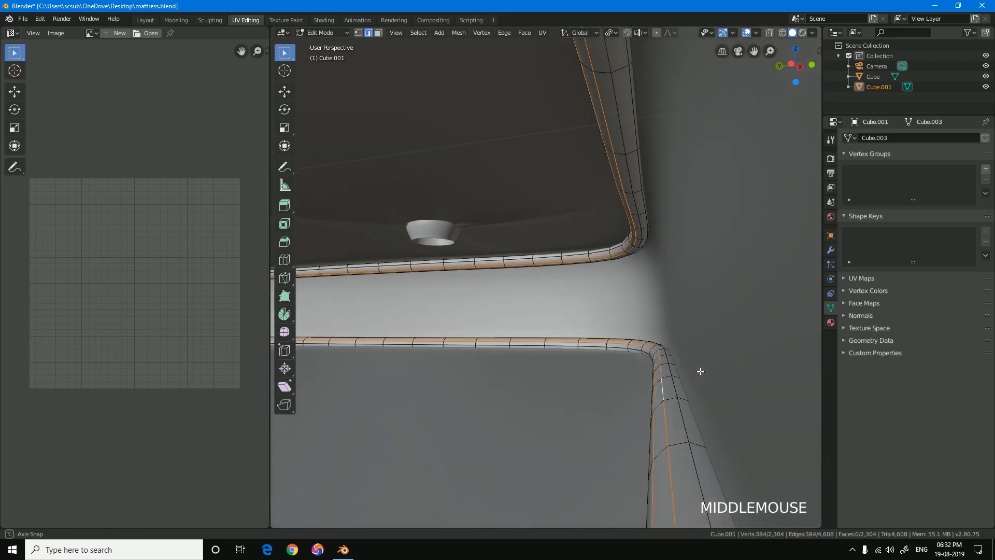
{"action": "key", "text": "x"}
{"action": "left_click", "coordinate": [701, 372]}
{"action": "key", "text": "Tab"}
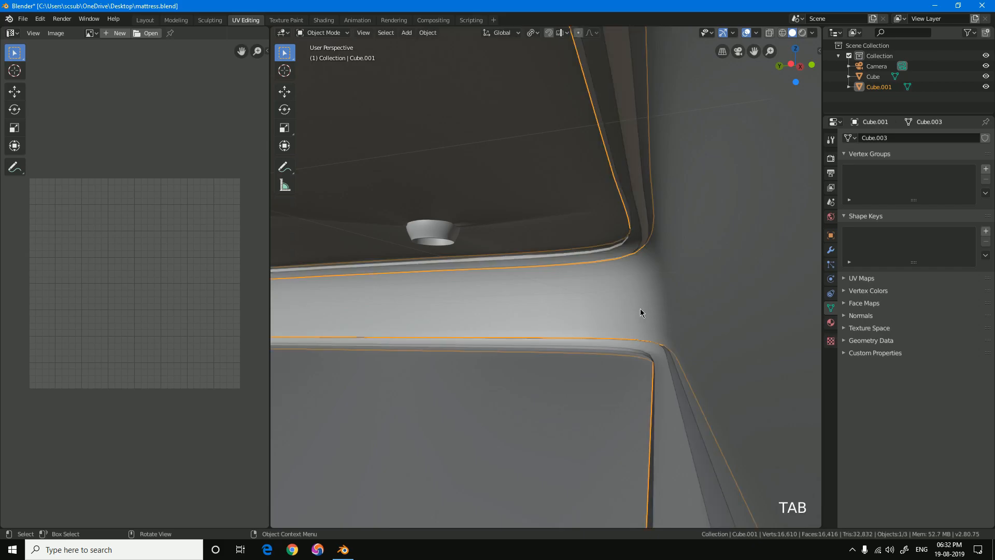
In wireframe top view, circle-select the piping's cross-section vertices at the mattress's front-right corner.
{"action": "scroll", "coordinate": [642, 311], "scroll_direction": "down", "scroll_amount": 4}
{"action": "middle_click_drag", "start_coordinate": [642, 311], "coordinate": [474, 381]}
{"action": "key", "text": "KP_7"}
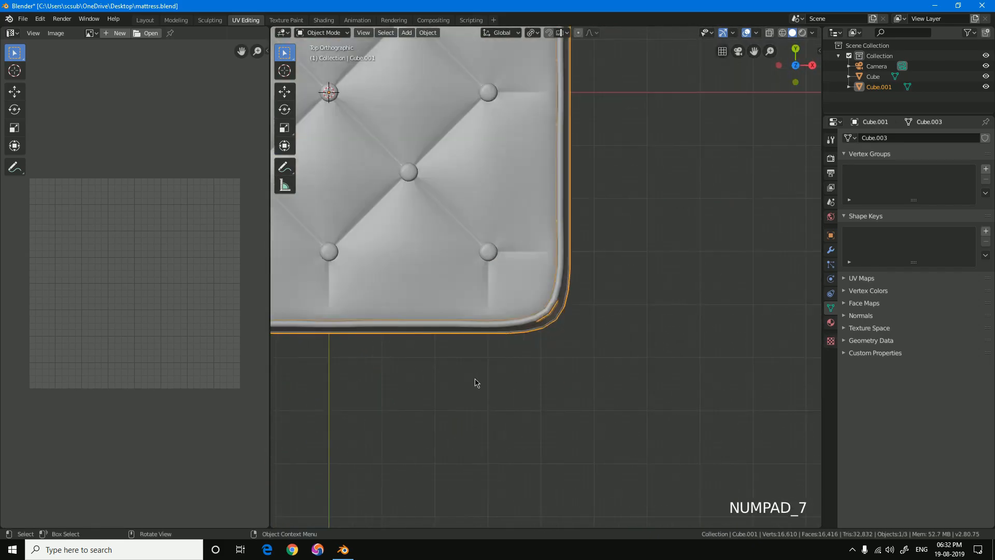
{"action": "scroll", "coordinate": [569, 387], "scroll_direction": "up", "scroll_amount": 2}
{"action": "key", "text": "Tab"}
{"action": "middle_click_drag", "start_coordinate": [569, 369], "coordinate": [640, 351], "text": "shift"}
{"action": "scroll", "coordinate": [608, 358], "scroll_direction": "up", "scroll_amount": 1}
{"action": "key", "text": "1"}
{"action": "key", "text": "z"}
{"action": "key", "text": "c"}
{"action": "left_click_drag", "start_coordinate": [621, 318], "coordinate": [654, 344]}
{"action": "key", "text": "Escape"}
Add the piping's cross-section vertices at the back-right corner to the selection.
{"action": "scroll", "coordinate": [674, 137], "scroll_direction": "down", "scroll_amount": 3}
{"action": "middle_click_drag", "start_coordinate": [657, 134], "coordinate": [638, 401], "text": "shift"}
{"action": "middle_click_drag", "start_coordinate": [593, 159], "coordinate": [613, 302], "text": "shift"}
{"action": "scroll", "coordinate": [615, 297], "scroll_direction": "up", "scroll_amount": 4}
{"action": "key", "text": "c"}
{"action": "left_click_drag", "start_coordinate": [666, 254], "coordinate": [627, 300]}
{"action": "key", "text": "Escape"}
Add the piping's cross-section vertices at the back-left corner to the selection.
{"action": "scroll", "coordinate": [627, 300], "scroll_direction": "down", "scroll_amount": 3}
{"action": "mouse_move", "coordinate": [627, 300]}
{"action": "middle_mouse_down", "text": "shift"}
{"action": "mouse_move", "coordinate": [534, 391]}
{"action": "mouse_move", "coordinate": [653, 298]}
{"action": "middle_mouse_up", "text": "shift"}
{"action": "scroll", "coordinate": [506, 262], "scroll_direction": "up", "scroll_amount": 5}
{"action": "key", "text": "c"}
{"action": "left_click_drag", "start_coordinate": [456, 260], "coordinate": [496, 293]}
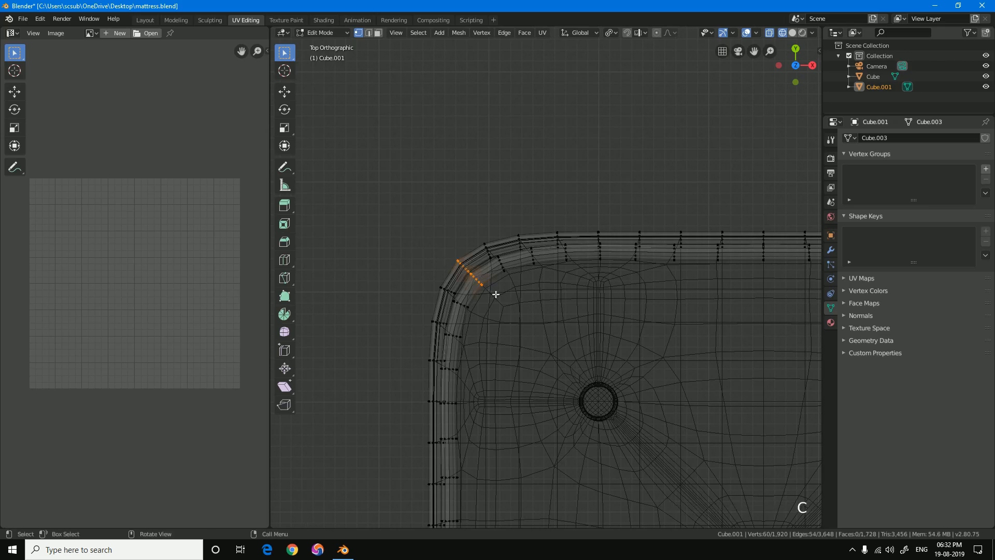
{"action": "key", "text": "Escape"}
Add the piping's cross-section vertices at the front-left corner to the selection.
{"action": "scroll", "coordinate": [536, 384], "scroll_direction": "down", "scroll_amount": 2}
{"action": "middle_click_drag", "start_coordinate": [548, 497], "coordinate": [573, 165], "text": "shift"}
{"action": "middle_click_drag", "start_coordinate": [557, 385], "coordinate": [558, 177], "text": "shift"}
{"action": "scroll", "coordinate": [524, 381], "scroll_direction": "up", "scroll_amount": 2}
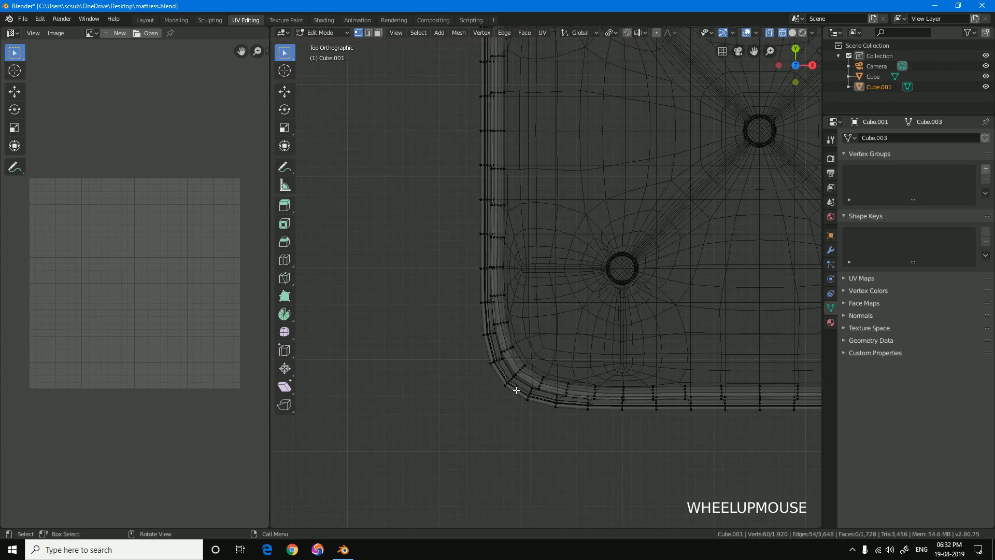
{"action": "key", "text": "c"}
{"action": "left_click_drag", "start_coordinate": [521, 382], "coordinate": [497, 405]}
{"action": "key", "text": "Escape"}
Mark the selected corner cross-section edges of the piping as seams and return to Object Mode.
{"action": "scroll", "coordinate": [538, 389], "scroll_direction": "down", "scroll_amount": 3}
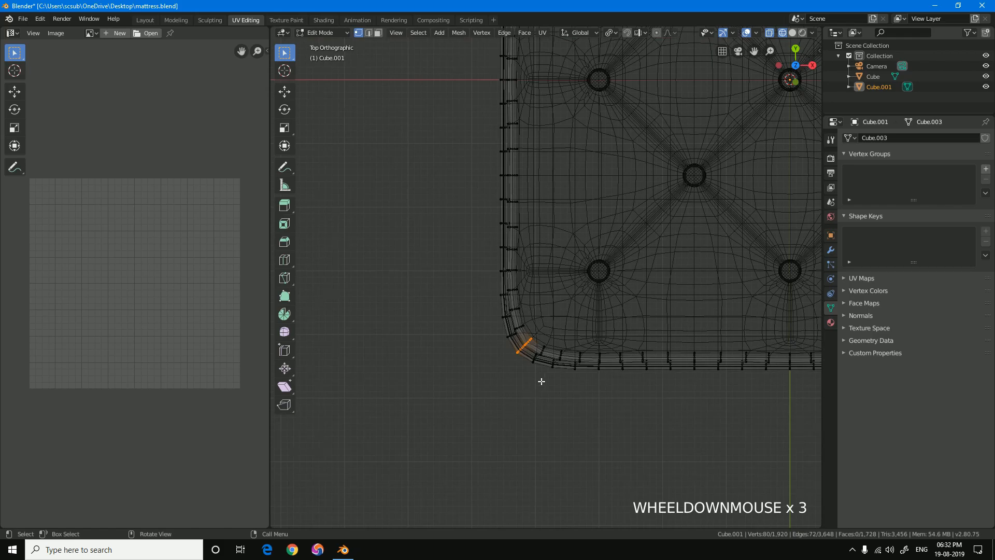
{"action": "middle_click_drag", "start_coordinate": [538, 389], "coordinate": [554, 303]}
{"action": "key", "text": "ctrl+e"}
{"action": "left_click", "coordinate": [564, 305]}
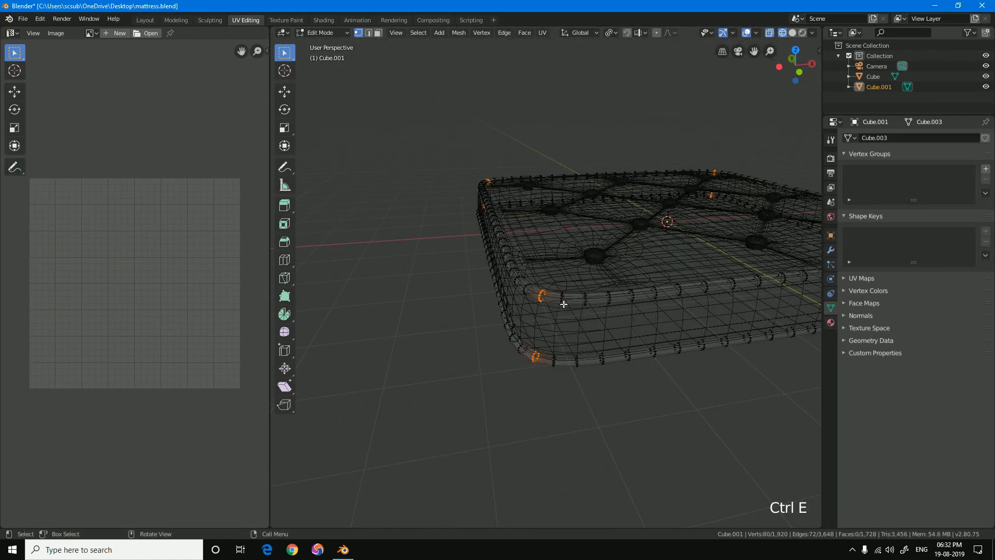
{"action": "scroll", "coordinate": [561, 304], "scroll_direction": "down", "scroll_amount": 2}
{"action": "key", "text": "Tab"}
Switch the viewport back to solid shading and save the file.
{"action": "mouse_move", "coordinate": [561, 304]}
{"action": "middle_mouse_down"}
{"action": "mouse_move", "coordinate": [591, 314]}
{"action": "mouse_move", "coordinate": [540, 310]}
{"action": "middle_mouse_up"}
{"action": "key", "text": "z"}
{"action": "left_click", "coordinate": [621, 306]}
{"action": "key", "text": "ctrl+s"}
{"action": "left_click", "coordinate": [567, 316]}
Unwrap the UVs of the whole rim piping mesh, then return to Object Mode.
{"action": "left_click", "coordinate": [538, 305]}
{"action": "key", "text": "Tab"}
{"action": "key", "text": "a"}
{"action": "key", "text": "u"}
{"action": "left_click", "coordinate": [538, 303]}
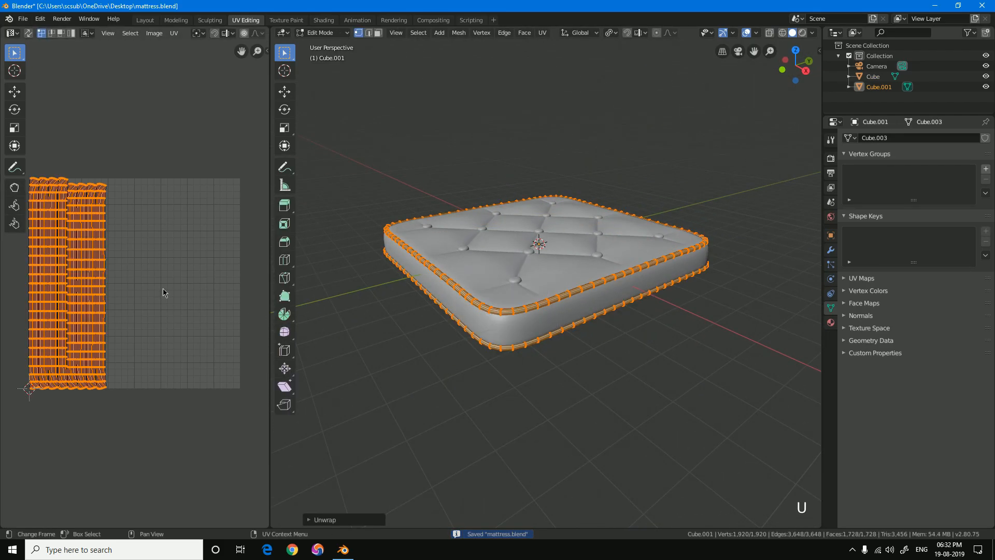
{"action": "scroll", "coordinate": [130, 272], "scroll_direction": "down", "scroll_amount": 1}
{"action": "key", "text": "Tab"}
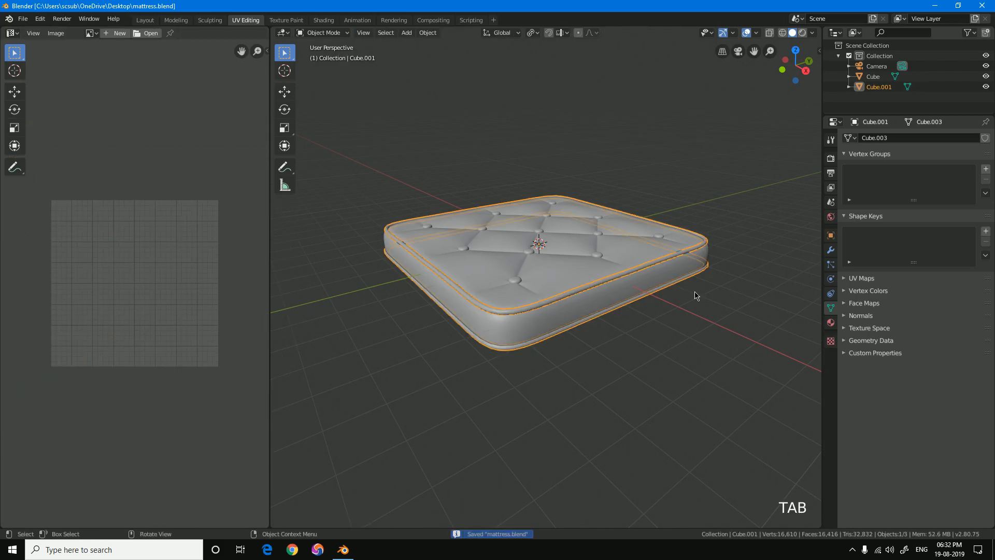
Create a new material named MattressRim on the rim piping and save the file.
{"action": "left_click", "coordinate": [830, 323]}
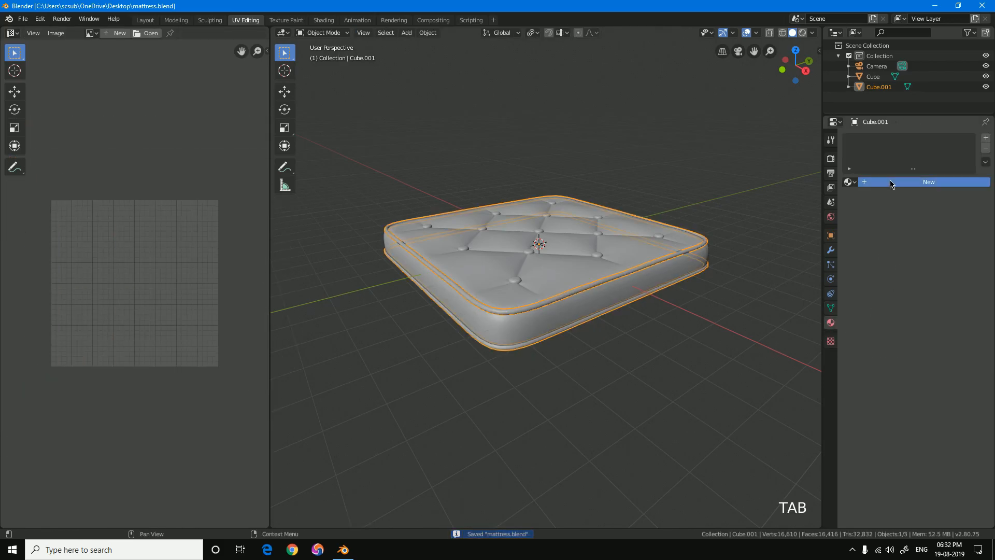
{"action": "double_click", "coordinate": [890, 181]}
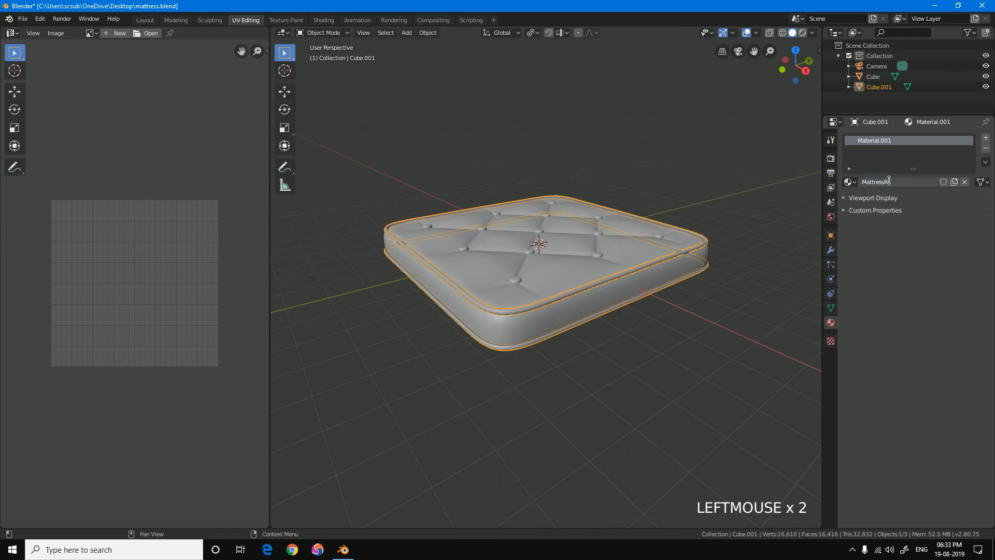
{"action": "type", "text": "MattressRim"}
{"action": "key", "text": "Return"}
{"action": "key", "text": "ctrl+s"}
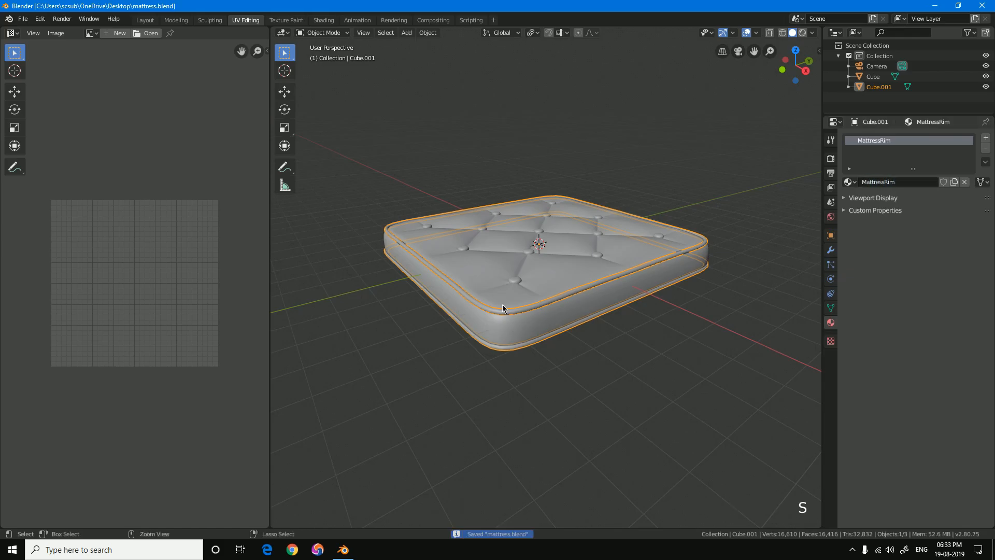
Join the rim piping into the mattress object and test that both move together, cancelling the move.
{"action": "left_click", "coordinate": [535, 281], "text": "ctrl"}
{"action": "left_click", "coordinate": [535, 279], "text": "shift"}
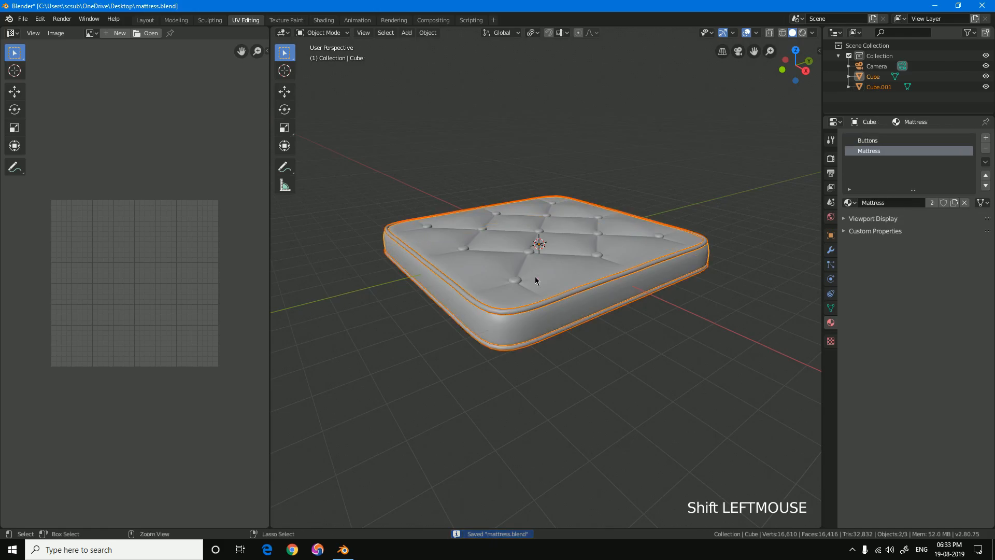
{"action": "key", "text": "ctrl+j"}
{"action": "left_click", "coordinate": [536, 275]}
{"action": "key", "text": "g"}
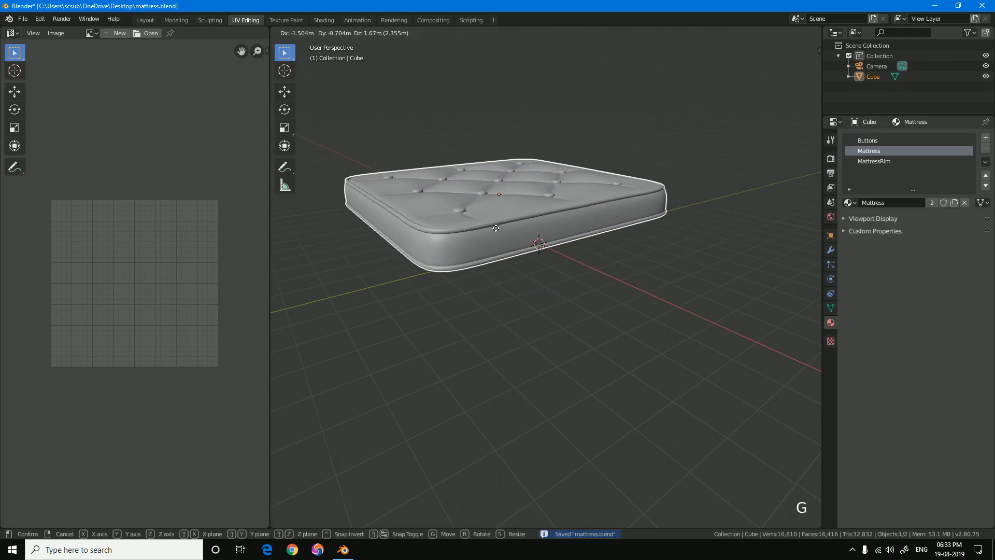
{"action": "right_click", "coordinate": [495, 215]}
In Edit Mode, check which faces use the Buttons material by selecting them and trying a move, then deselect them.
{"action": "key", "text": "Tab"}
{"action": "middle_click_drag", "start_coordinate": [559, 260], "coordinate": [559, 272]}
{"action": "key", "text": "alt+a"}
{"action": "left_click", "coordinate": [874, 142]}
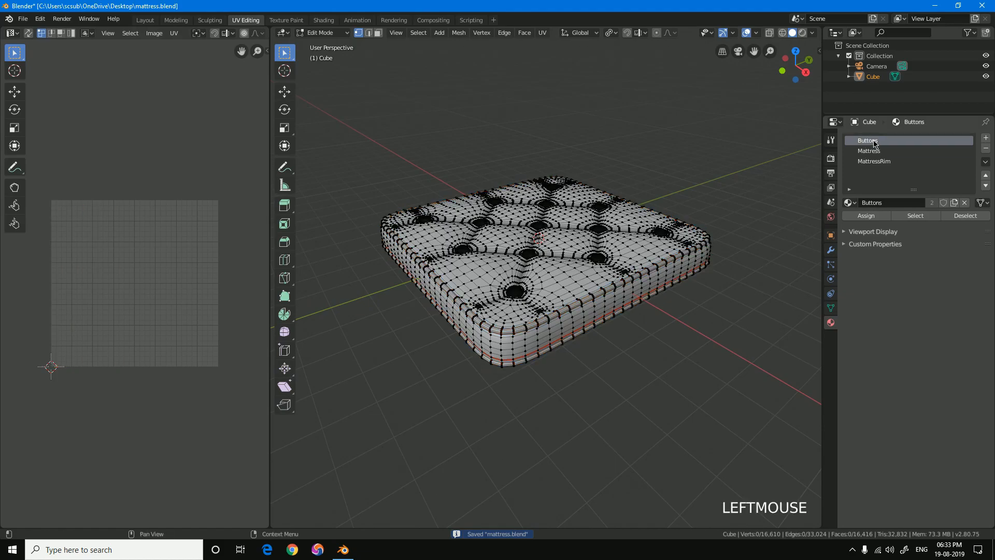
{"action": "left_click", "coordinate": [902, 216]}
{"action": "key", "text": "g"}
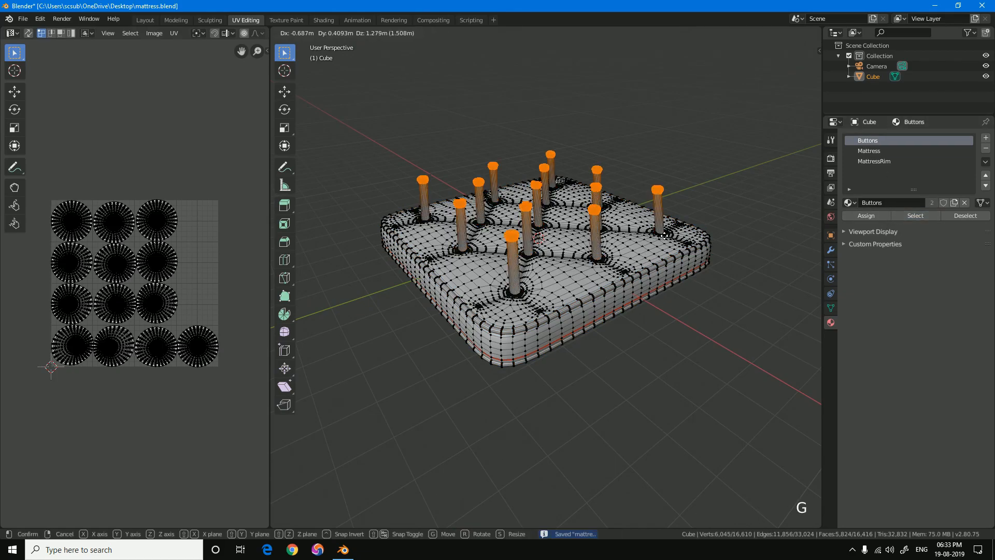
{"action": "right_click", "coordinate": [840, 179]}
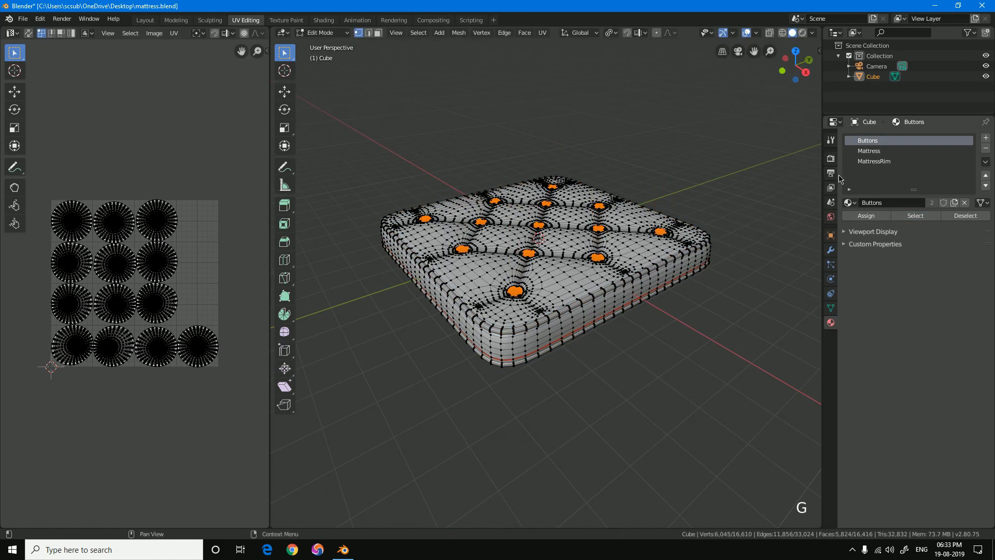
{"action": "left_click", "coordinate": [974, 220]}
Check which faces use the Mattress and MattressRim materials by selecting each set in turn, then clear the selection.
{"action": "left_click", "coordinate": [876, 151]}
{"action": "left_click", "coordinate": [915, 216]}
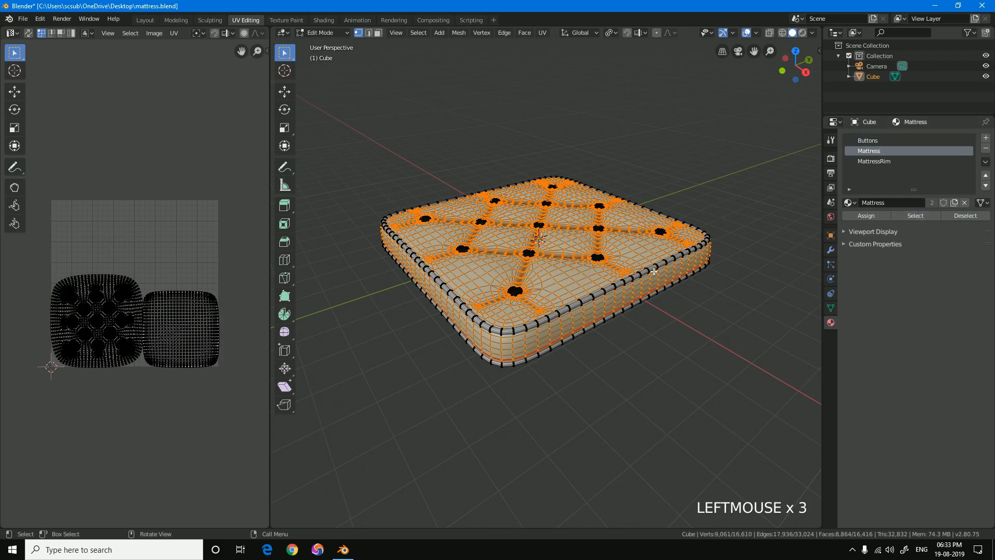
{"action": "left_click", "coordinate": [967, 217]}
{"action": "left_click", "coordinate": [895, 161]}
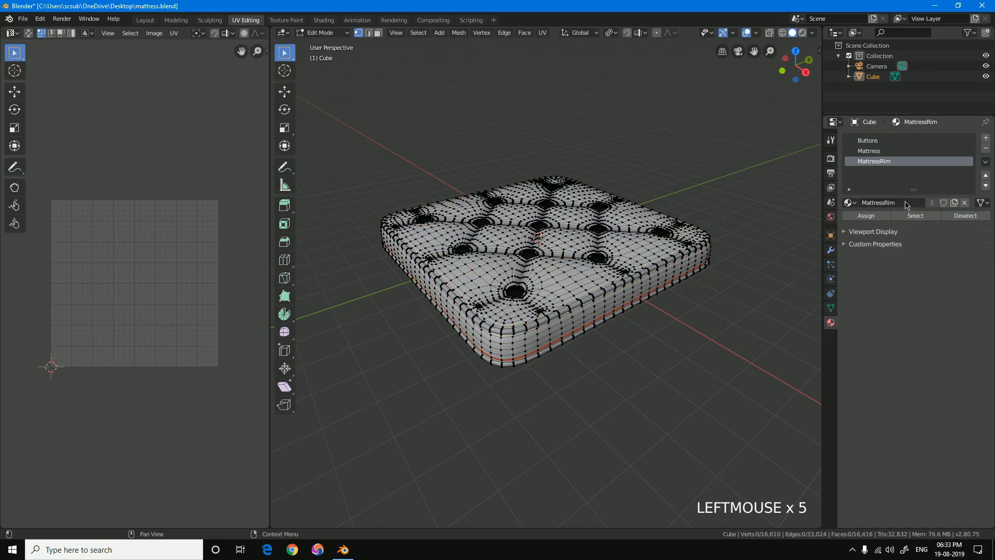
{"action": "left_click", "coordinate": [916, 217]}
{"action": "key", "text": "alt+a"}
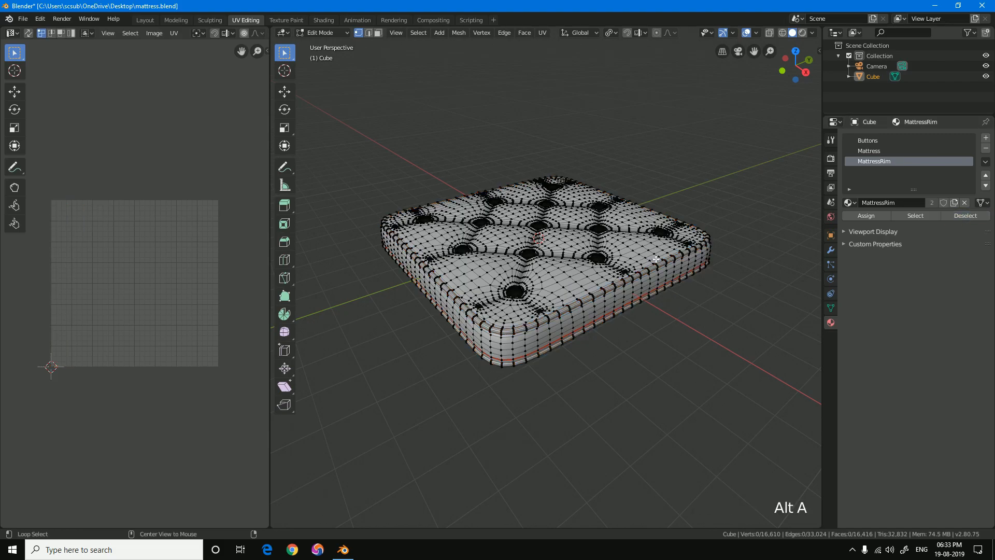
Return to Object Mode and save the finished mattress file.
{"action": "key", "text": "Tab"}
{"action": "scroll", "coordinate": [634, 267], "scroll_direction": "up", "scroll_amount": 2}
{"action": "middle_click_drag", "start_coordinate": [583, 294], "coordinate": [587, 294]}
{"action": "key", "text": "ctrl+s"}
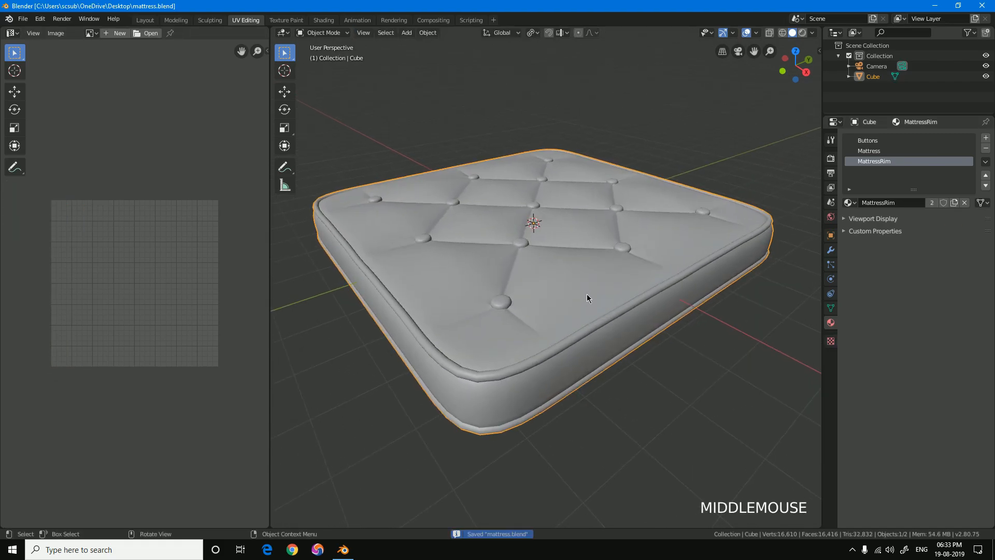